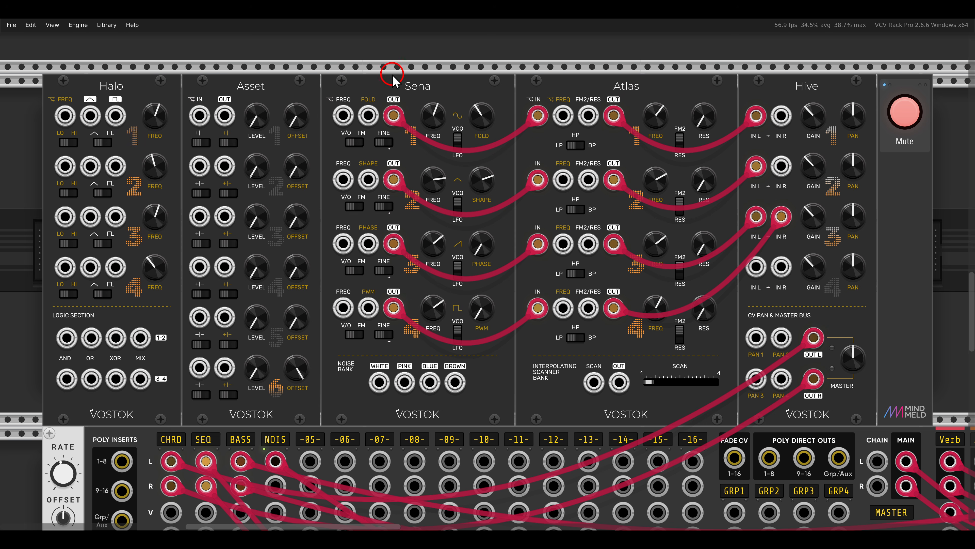
{"action": "left_click_drag", "start_coordinate": [378, 69], "coordinate": [450, 107]}
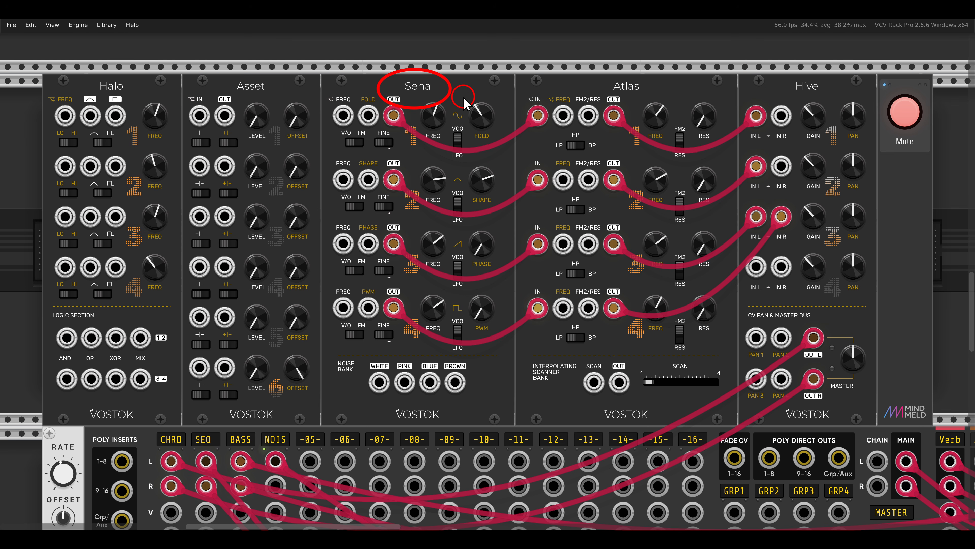
{"action": "left_click_drag", "start_coordinate": [585, 68], "coordinate": [664, 100]}
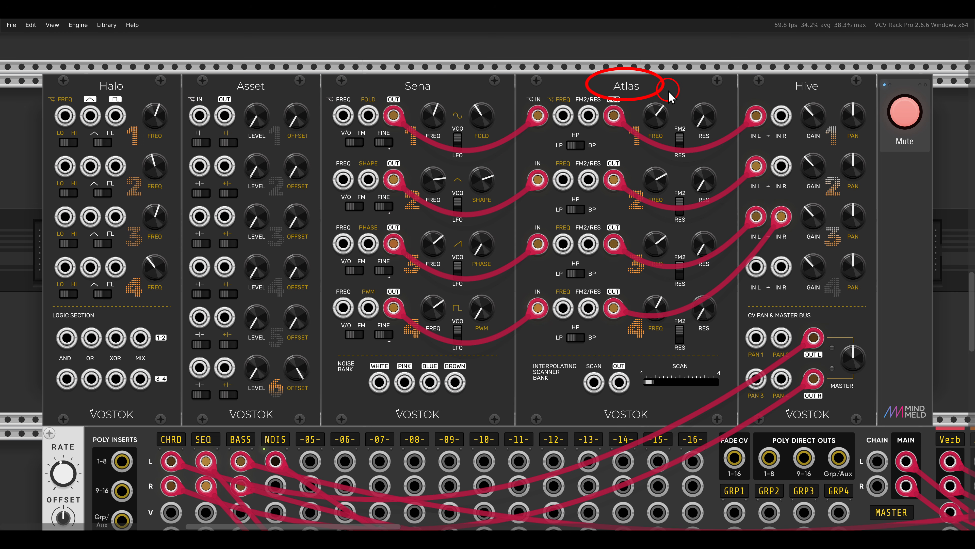
{"action": "left_click_drag", "start_coordinate": [785, 70], "coordinate": [832, 98]}
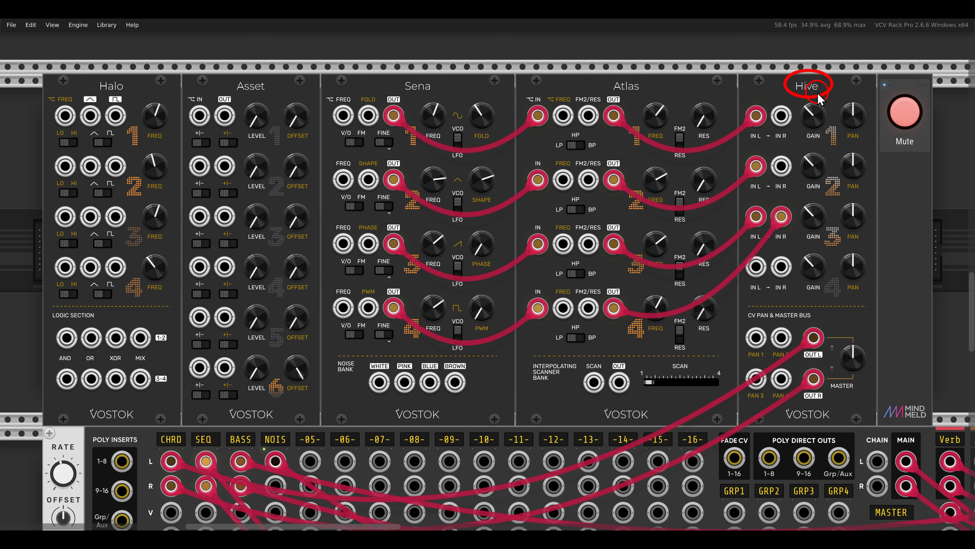
Unmute the patch that runs Sena through Atlas into Hive
{"action": "left_click", "coordinate": [901, 117]}
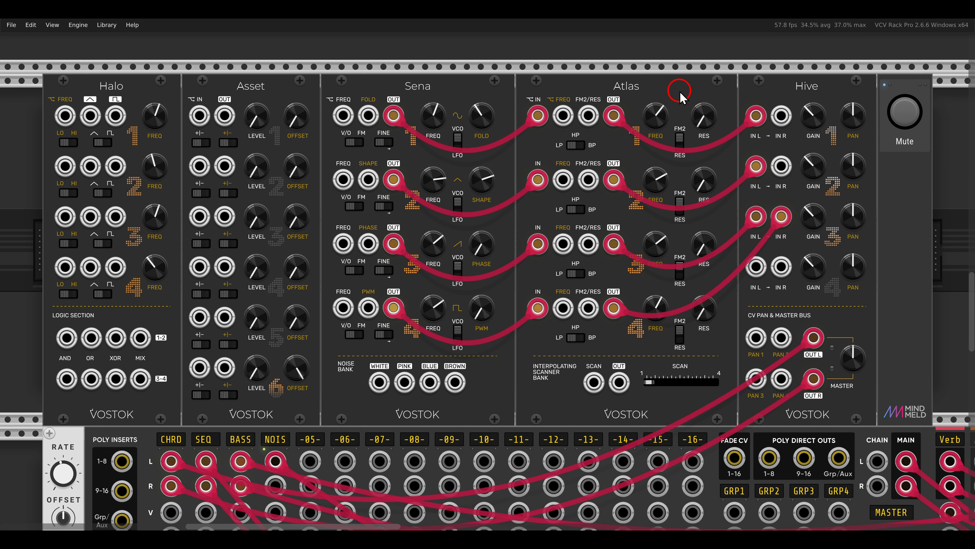
{"action": "left_click_drag", "start_coordinate": [403, 101], "coordinate": [452, 341]}
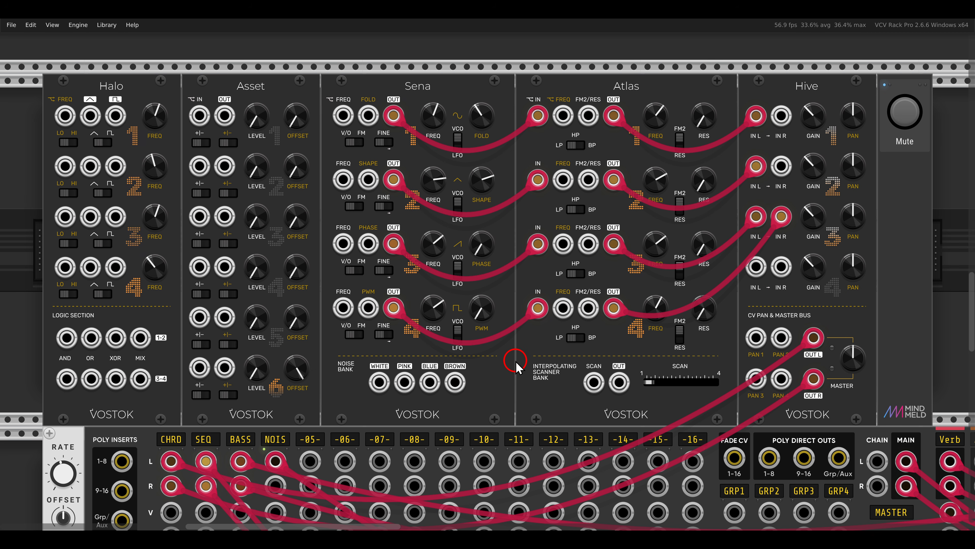
{"action": "left_click_drag", "start_coordinate": [221, 66], "coordinate": [295, 103]}
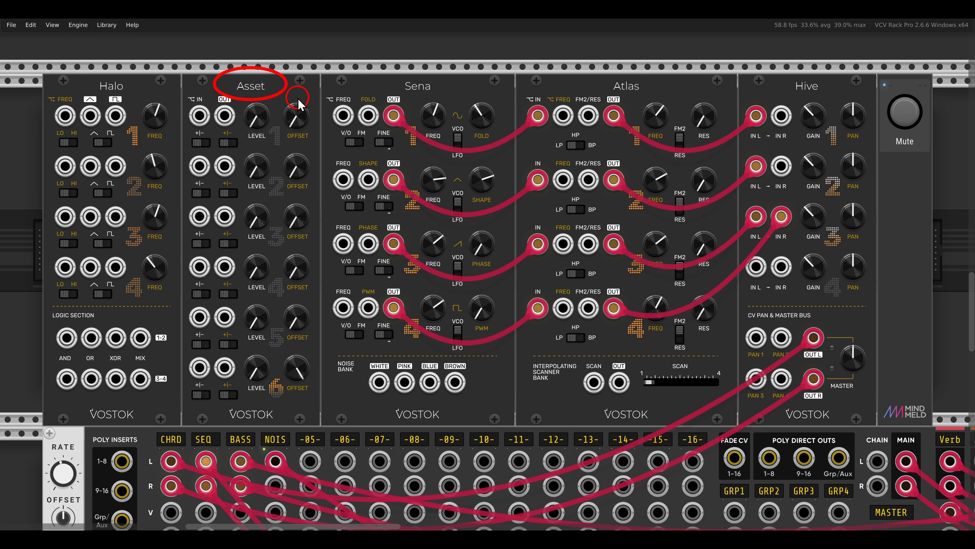
Patch the triangle outputs of Halo channels 1 to 4 into the inputs of Asset channels 1 to 4
{"action": "left_click_drag", "start_coordinate": [90, 115], "coordinate": [199, 116]}
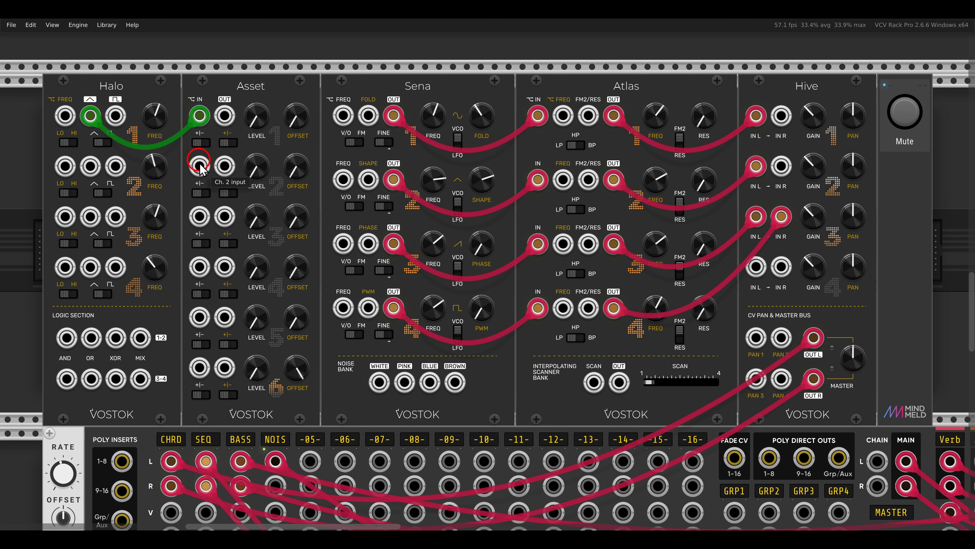
{"action": "left_click_drag", "start_coordinate": [199, 165], "coordinate": [90, 166]}
{"action": "left_click_drag", "start_coordinate": [90, 217], "coordinate": [200, 217]}
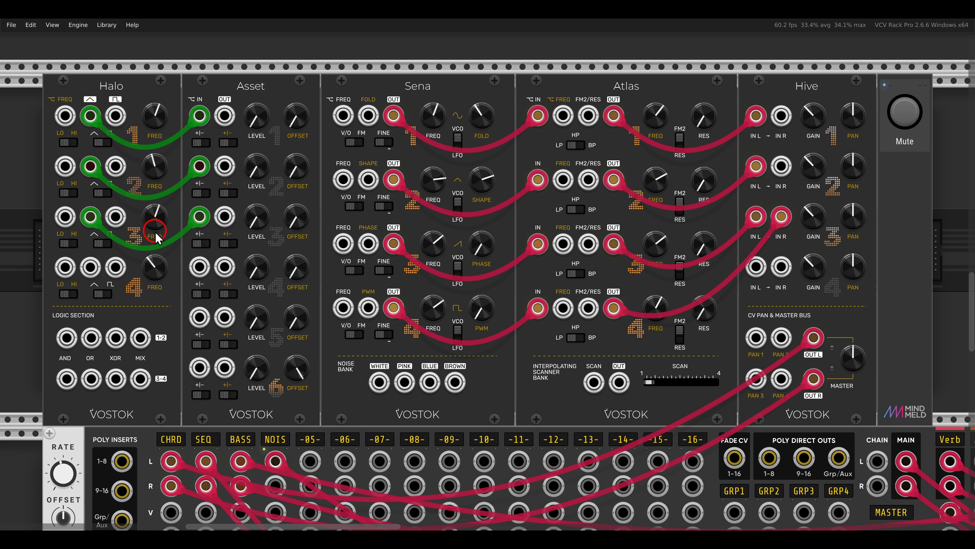
{"action": "left_click_drag", "start_coordinate": [92, 266], "coordinate": [199, 267]}
Patch the outputs of Asset channels 1 to 4 into the Freq inputs of Atlas channels 1 to 4
{"action": "left_click_drag", "start_coordinate": [224, 115], "coordinate": [563, 116]}
{"action": "left_click_drag", "start_coordinate": [559, 174], "coordinate": [224, 166]}
{"action": "left_click_drag", "start_coordinate": [224, 216], "coordinate": [563, 243]}
{"action": "left_click_drag", "start_coordinate": [563, 308], "coordinate": [225, 267]}
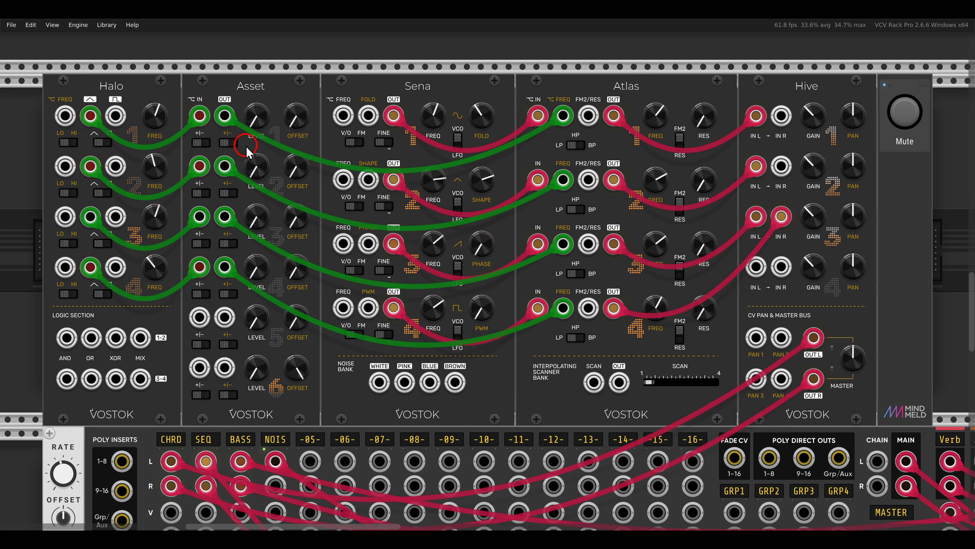
Raise the Level of Asset channels 1 to 4 to a low amount of filter modulation, with channel 1 slightly higher
{"action": "left_click_drag", "start_coordinate": [258, 127], "coordinate": [256, 84]}
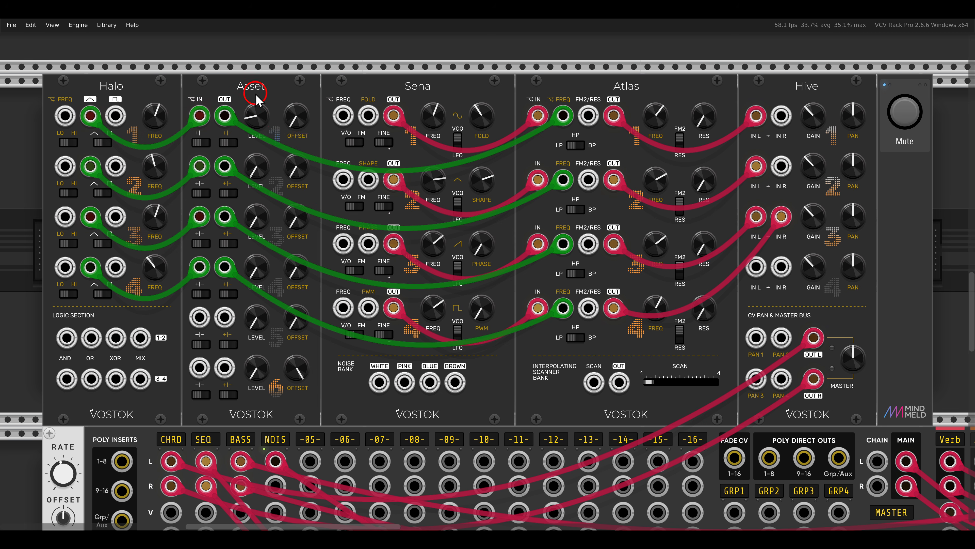
{"action": "left_click_drag", "start_coordinate": [259, 167], "coordinate": [258, 142]}
{"action": "left_click_drag", "start_coordinate": [259, 219], "coordinate": [254, 194]}
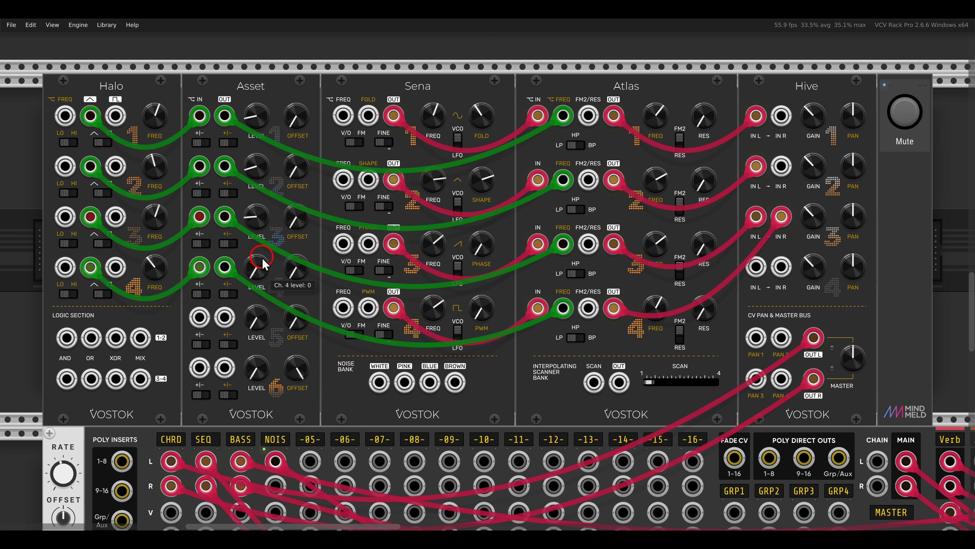
{"action": "left_click_drag", "start_coordinate": [261, 266], "coordinate": [260, 230]}
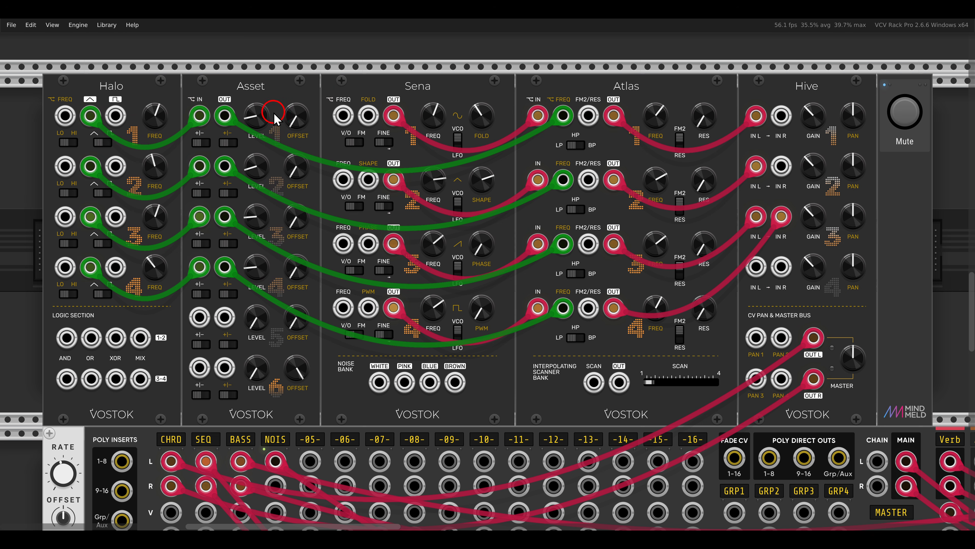
{"action": "left_click_drag", "start_coordinate": [265, 122], "coordinate": [265, 111]}
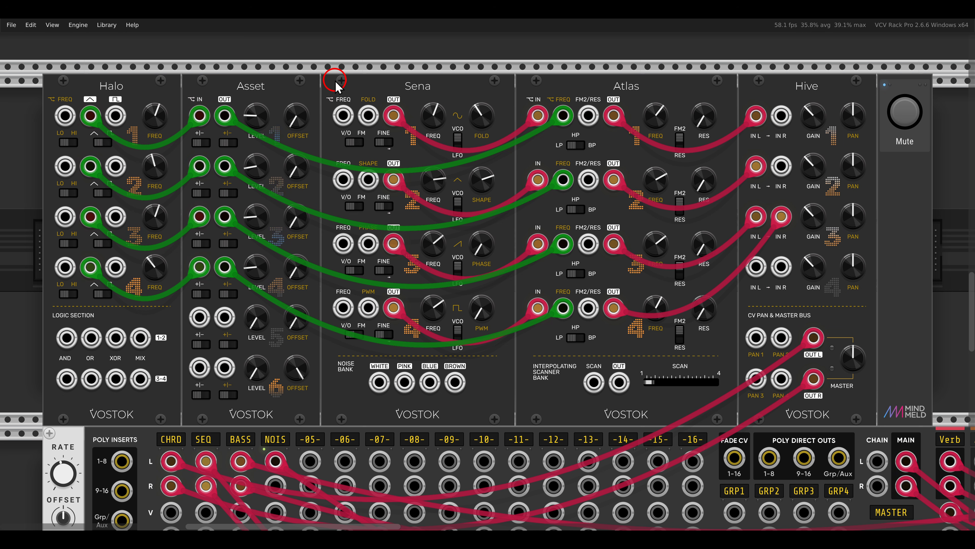
Unmute the sequenced patch that uses Halo and the sQuant4 quantizer to drive Sena and Atlas
{"action": "scroll", "coordinate": [336, 82], "scroll_direction": "down", "scroll_amount": 12}
{"action": "scroll", "coordinate": [336, 82], "scroll_direction": "down", "scroll_amount": 5}
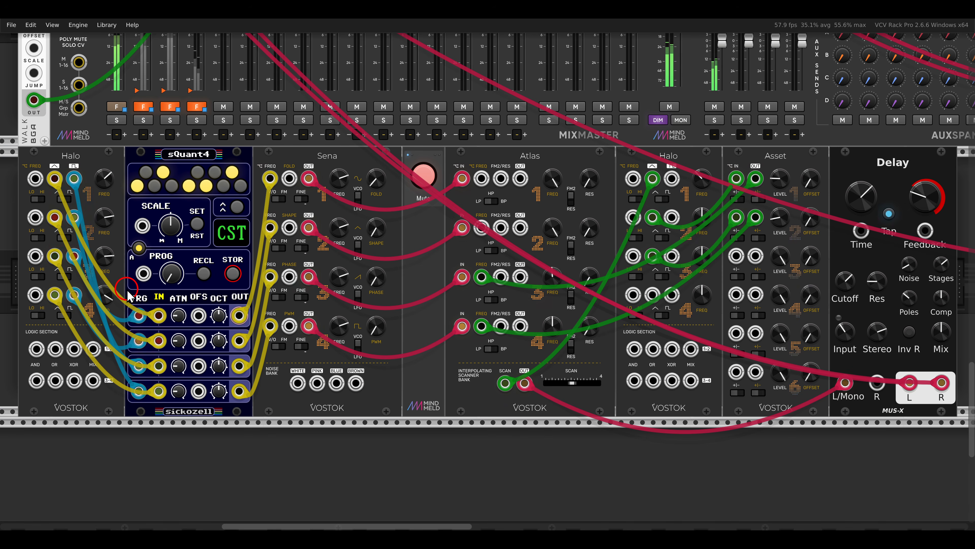
{"action": "left_click", "coordinate": [424, 176]}
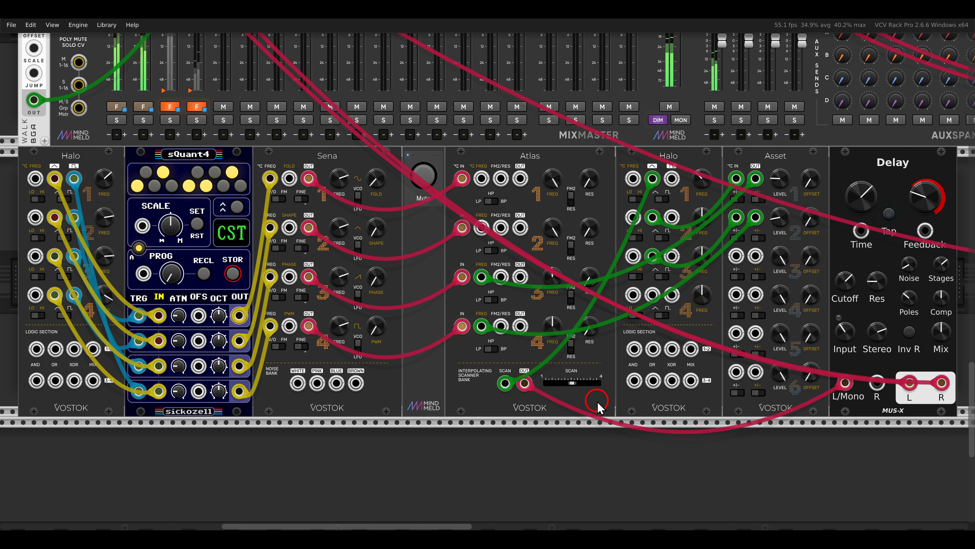
{"action": "key", "text": "shift+4"}
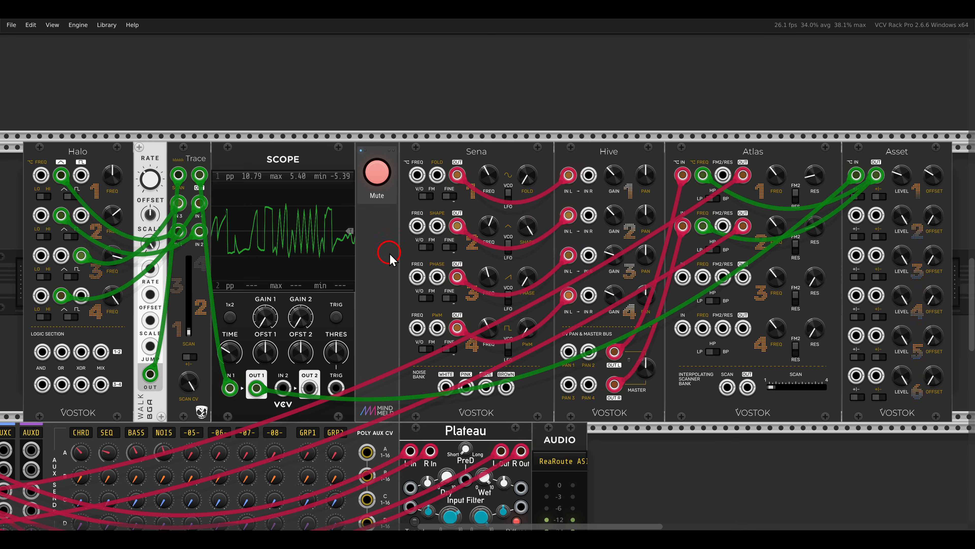
{"action": "left_click_drag", "start_coordinate": [42, 159], "coordinate": [103, 320]}
{"action": "left_click_drag", "start_coordinate": [151, 191], "coordinate": [216, 255]}
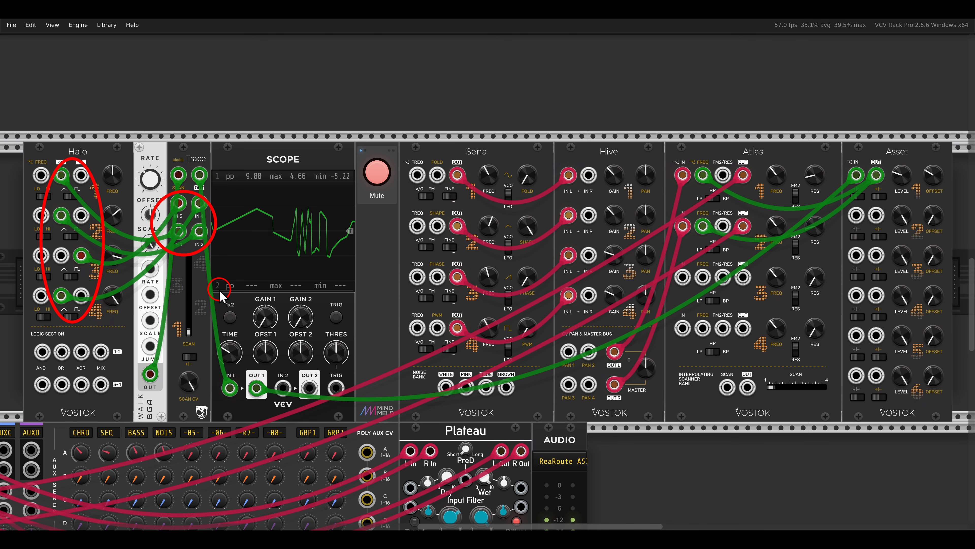
{"action": "key", "text": "Escape"}
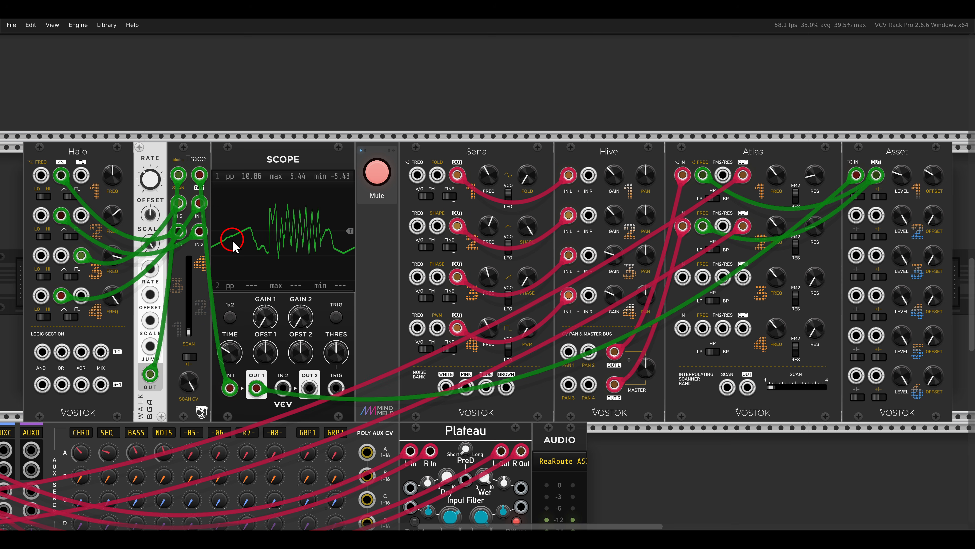
{"action": "left_click_drag", "start_coordinate": [125, 137], "coordinate": [179, 187]}
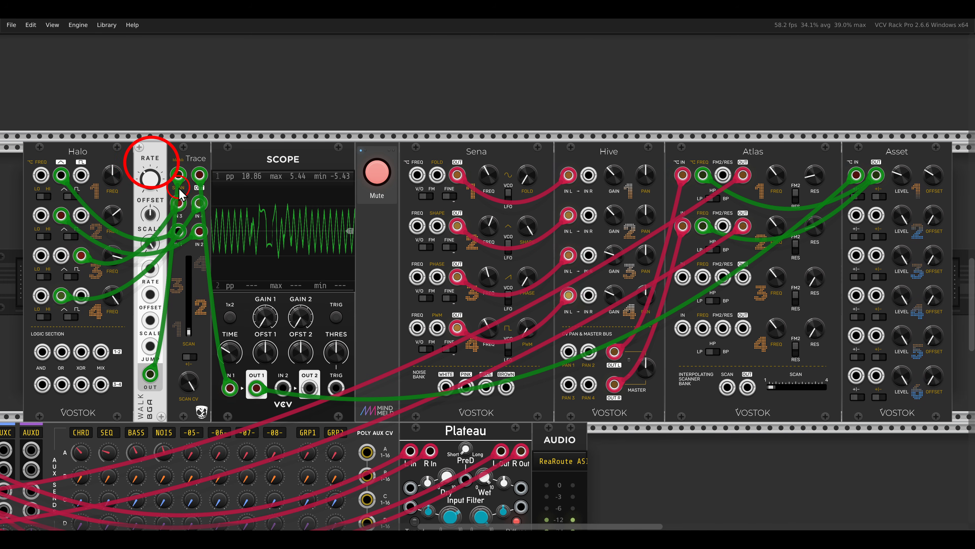
Unmute the Sena, Hive and Atlas patch whose filters are modulated by Halo through Trace
{"action": "left_click", "coordinate": [377, 172]}
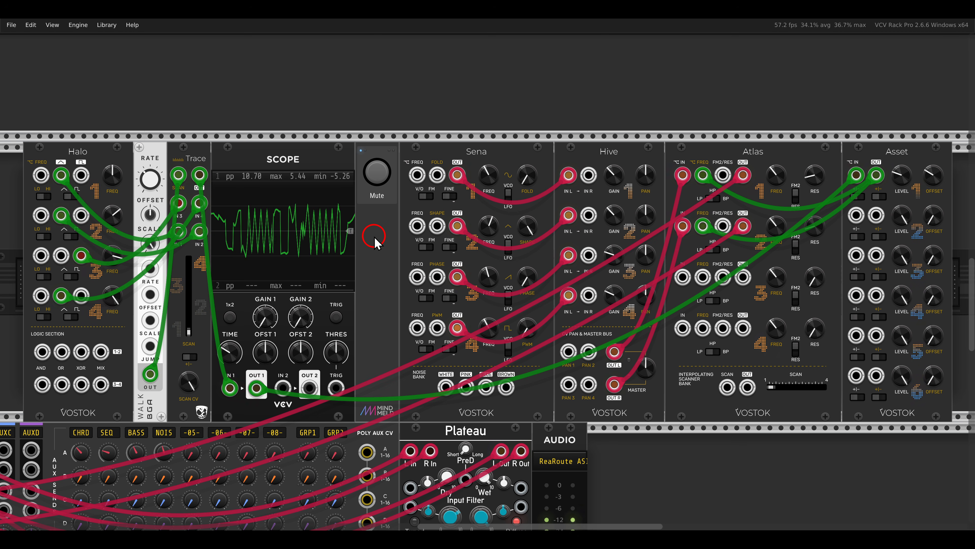
{"action": "left_click_drag", "start_coordinate": [445, 136], "coordinate": [507, 157]}
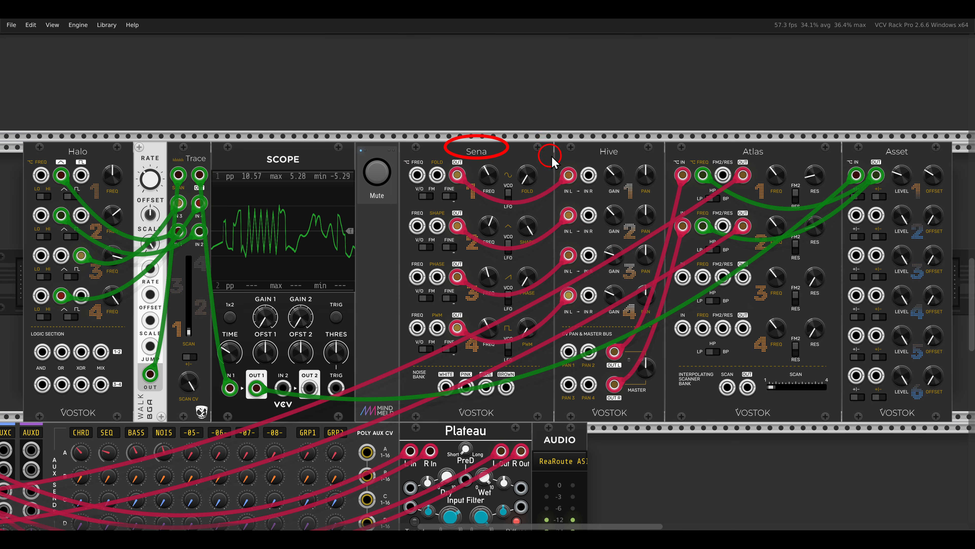
{"action": "left_click_drag", "start_coordinate": [584, 131], "coordinate": [624, 156]}
{"action": "left_click_drag", "start_coordinate": [720, 133], "coordinate": [771, 159]}
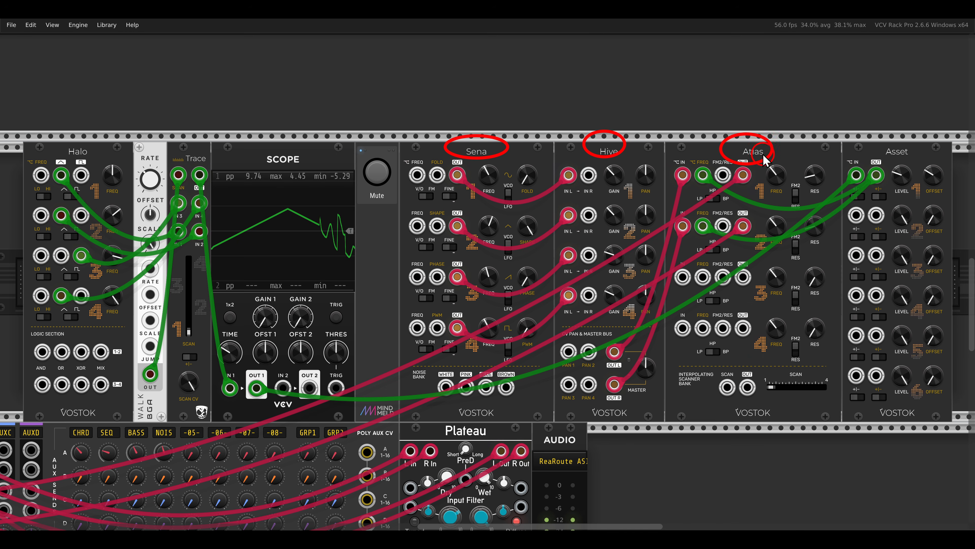
{"action": "key", "text": "Escape"}
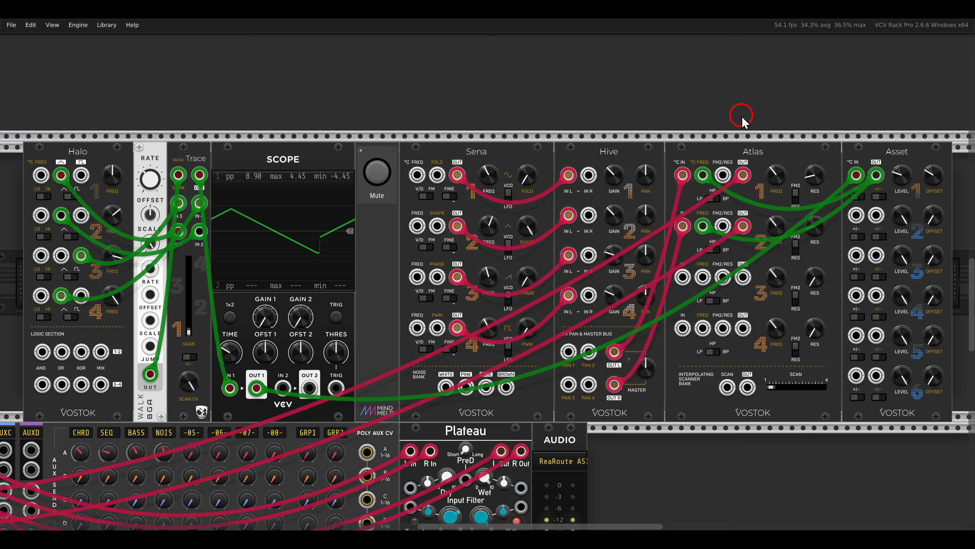
{"action": "scroll", "coordinate": [742, 118], "scroll_direction": "down", "scroll_amount": 5}
{"action": "scroll", "coordinate": [742, 119], "scroll_direction": "down", "scroll_amount": 8}
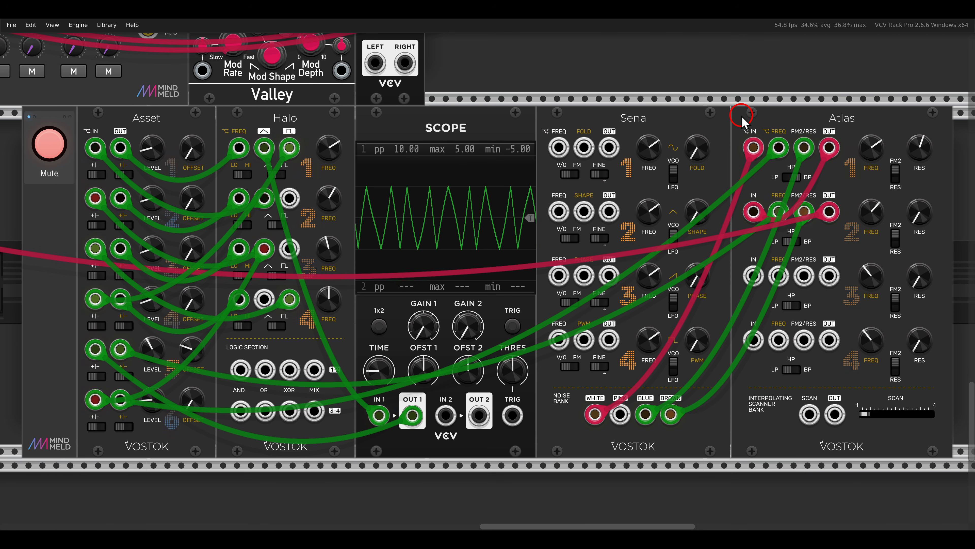
{"action": "left_click_drag", "start_coordinate": [724, 124], "coordinate": [779, 177]}
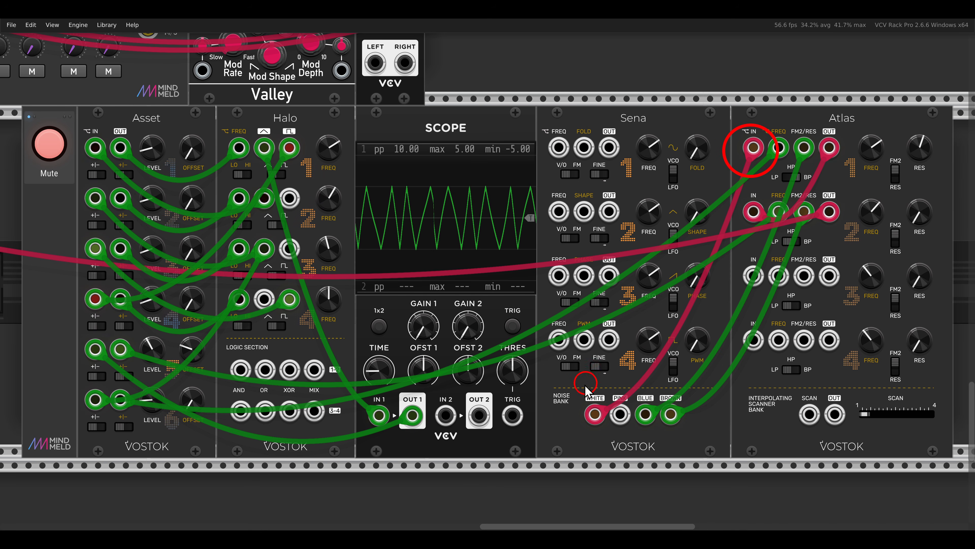
{"action": "left_click_drag", "start_coordinate": [570, 386], "coordinate": [633, 443]}
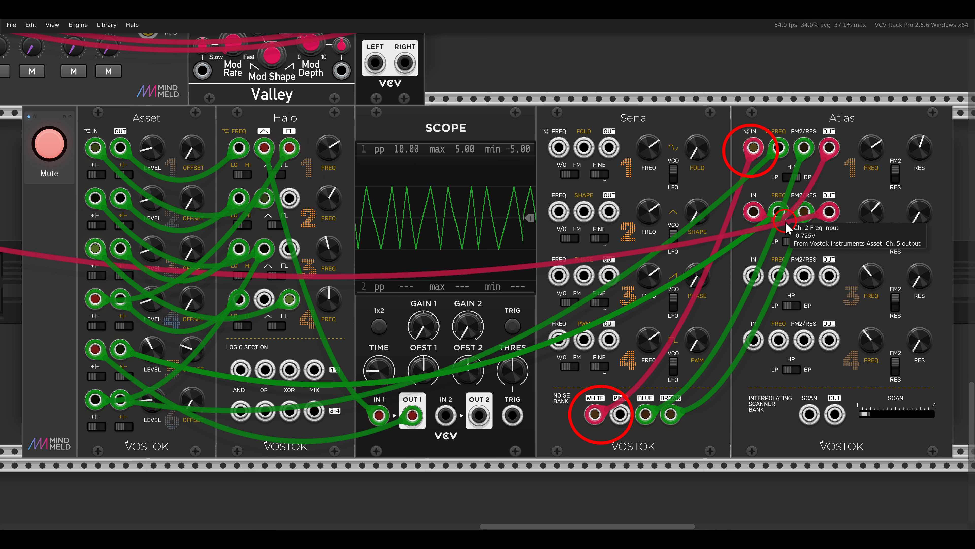
{"action": "left_click_drag", "start_coordinate": [773, 168], "coordinate": [819, 188]}
{"action": "left_click_drag", "start_coordinate": [763, 228], "coordinate": [816, 254]}
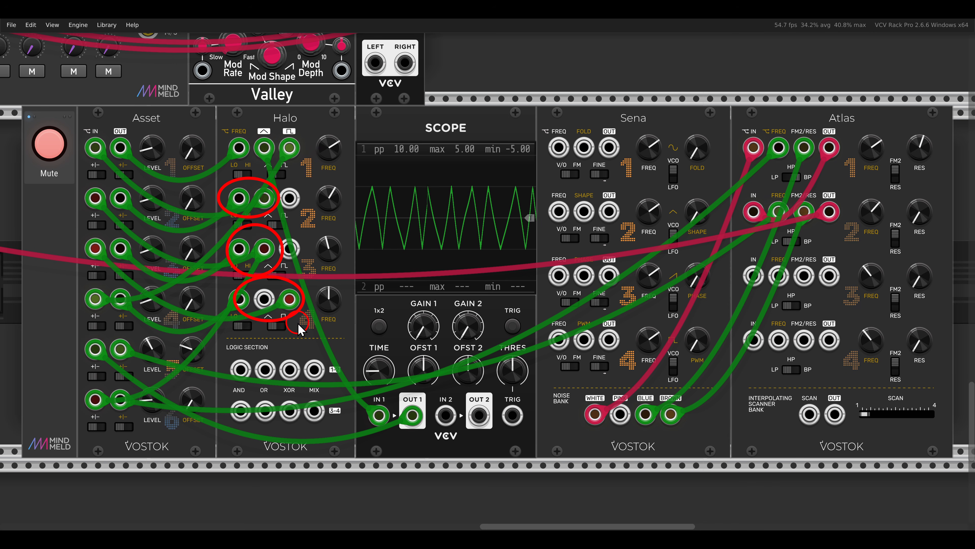
{"action": "mouse_move", "coordinate": [128, 191]}
{"action": "left_mouse_down"}
{"action": "mouse_move", "coordinate": [207, 200]}
{"action": "mouse_move", "coordinate": [199, 230]}
{"action": "mouse_move", "coordinate": [147, 244]}
{"action": "mouse_move", "coordinate": [193, 266]}
{"action": "left_mouse_up"}
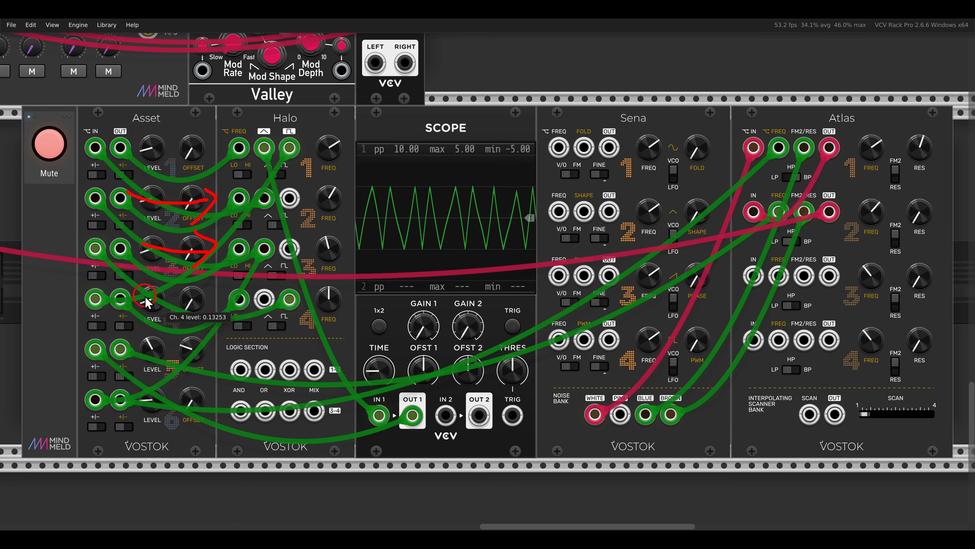
Unmute the noise patch that feeds Sena's white noise output through the Atlas filters
{"action": "left_click", "coordinate": [61, 150]}
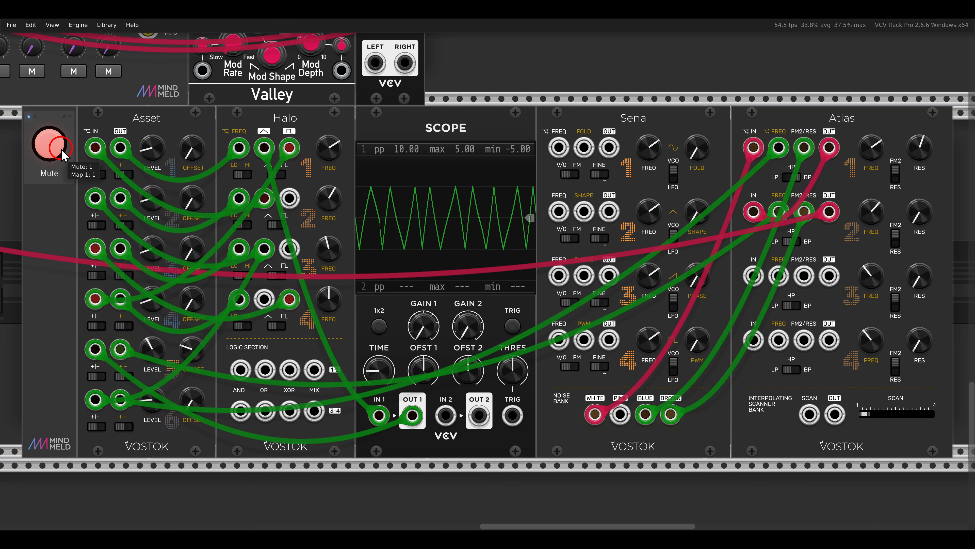
{"action": "left_click", "coordinate": [61, 150]}
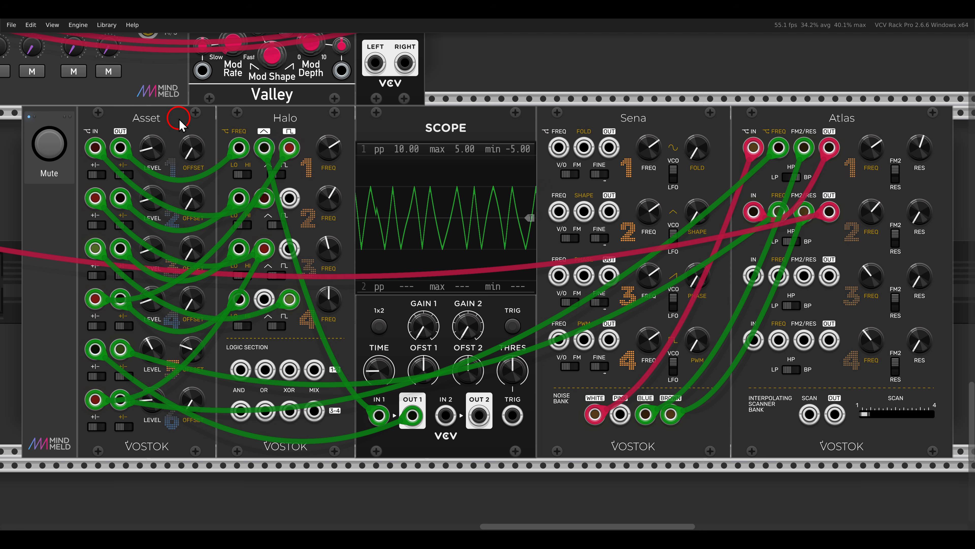
Unmute the patch with Halo's square waves tuned by the Tuner and scanned through the four Atlas filters
{"action": "scroll", "coordinate": [179, 119], "scroll_direction": "down", "scroll_amount": 10}
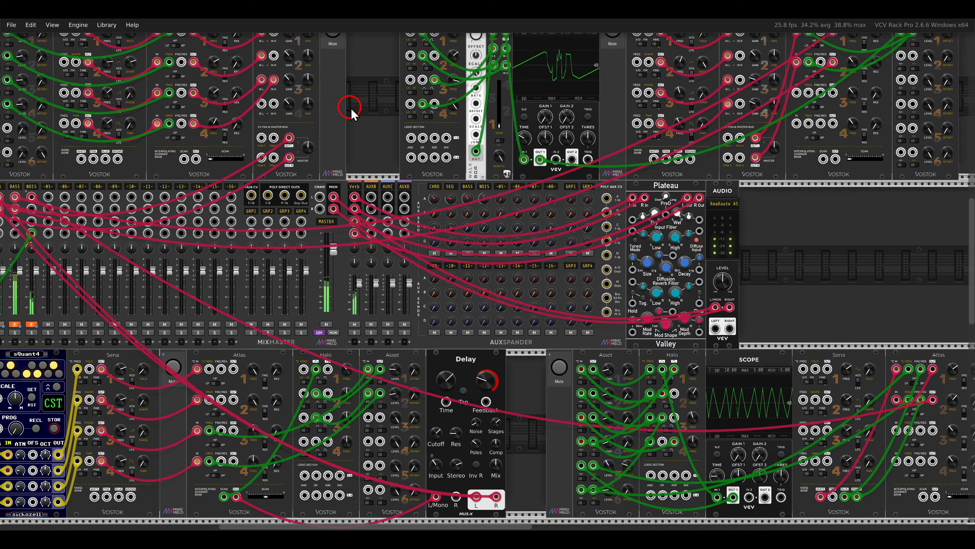
{"action": "scroll", "coordinate": [413, 130], "scroll_direction": "down", "scroll_amount": 3}
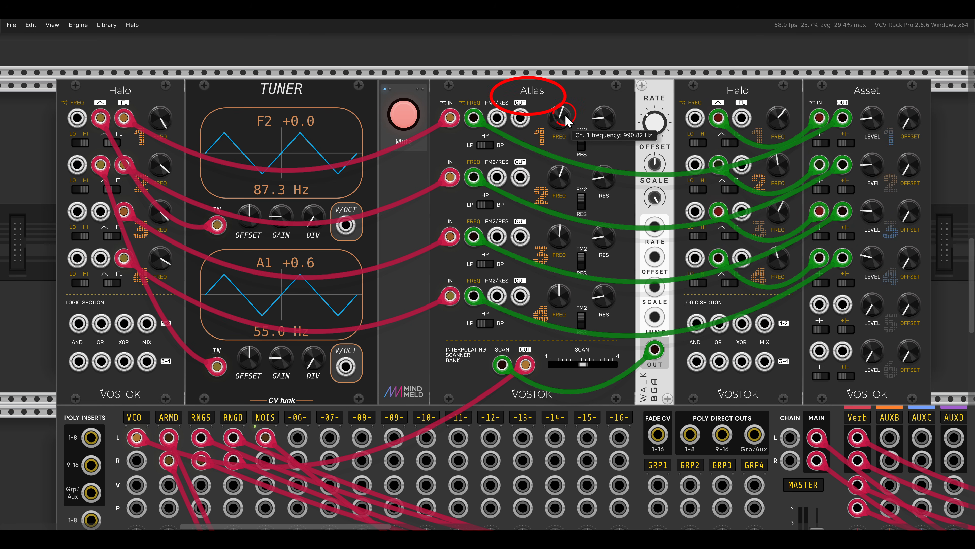
{"action": "left_click", "coordinate": [403, 114]}
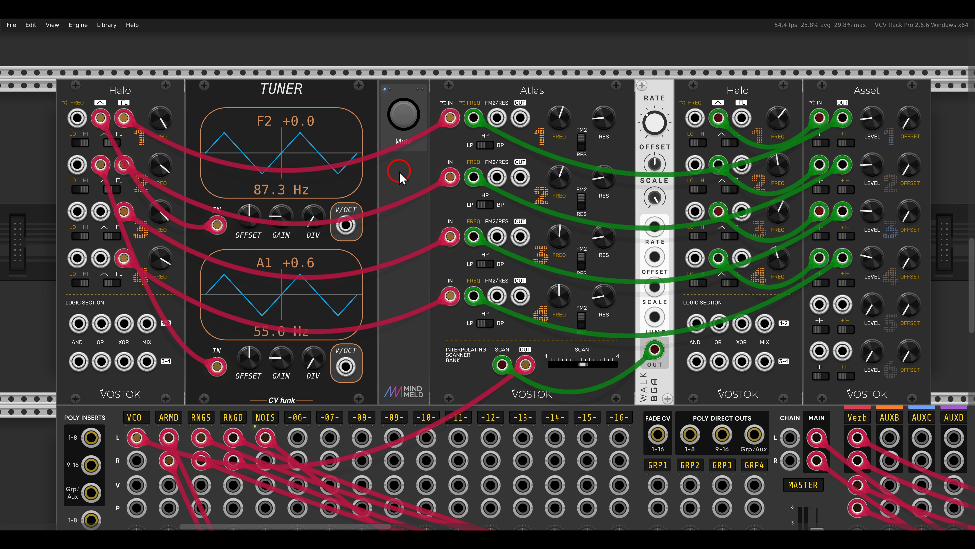
{"action": "left_click_drag", "start_coordinate": [89, 92], "coordinate": [148, 280]}
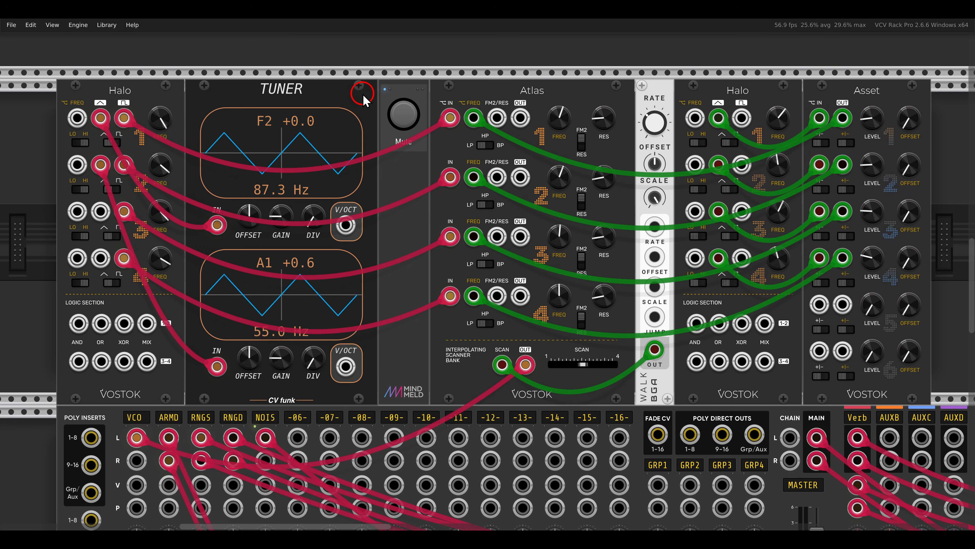
{"action": "scroll", "coordinate": [363, 99], "scroll_direction": "down", "scroll_amount": 10}
{"action": "scroll", "coordinate": [363, 99], "scroll_direction": "down", "scroll_amount": 1}
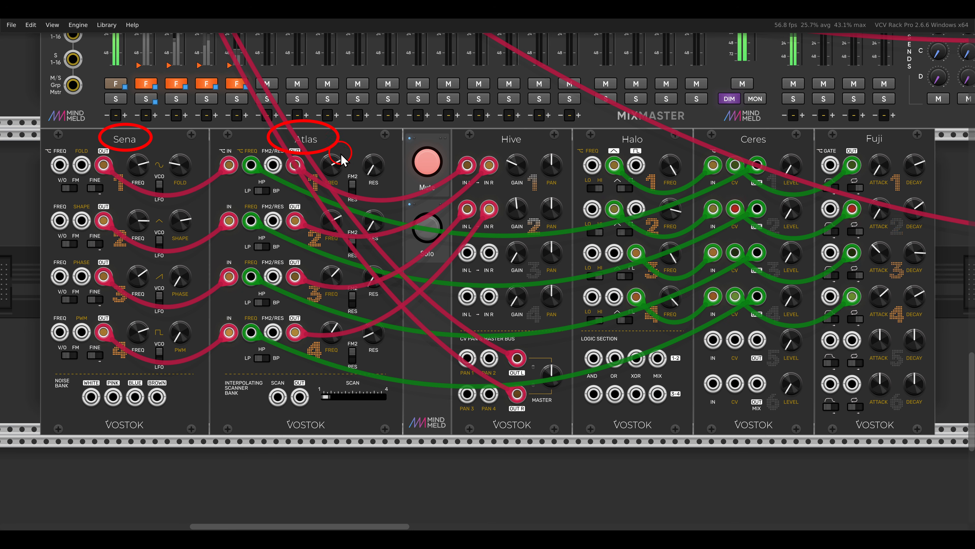
Solo and unmute the Sena, Atlas and Hive patch whose filters are modulated through Halo, Ceres and Fuji
{"action": "left_click", "coordinate": [428, 230]}
{"action": "left_click", "coordinate": [420, 156]}
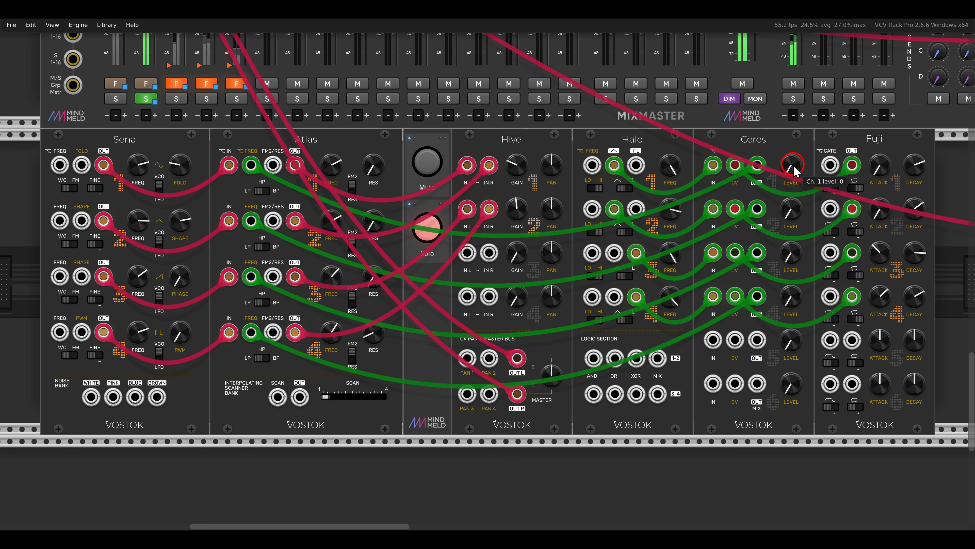
Raise the level knobs of Ceres channels 1 to 4 to bring in filter modulation, and turn off the solo
{"action": "left_click_drag", "start_coordinate": [794, 171], "coordinate": [779, 127]}
{"action": "mouse_move", "coordinate": [787, 205]}
{"action": "left_mouse_down"}
{"action": "mouse_move", "coordinate": [770, 143]}
{"action": "mouse_move", "coordinate": [791, 240]}
{"action": "mouse_move", "coordinate": [791, 221]}
{"action": "left_mouse_up"}
{"action": "left_click_drag", "start_coordinate": [793, 301], "coordinate": [794, 288]}
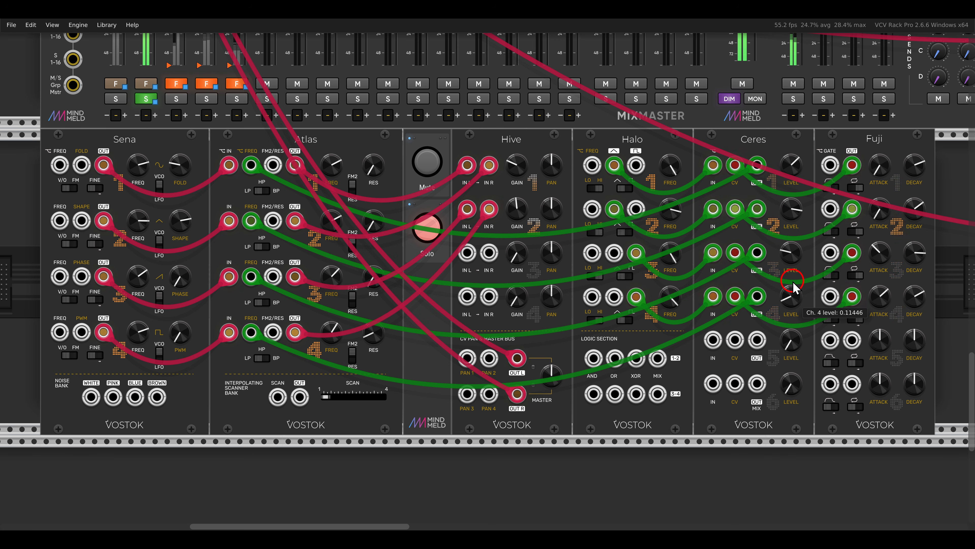
{"action": "left_click", "coordinate": [428, 227]}
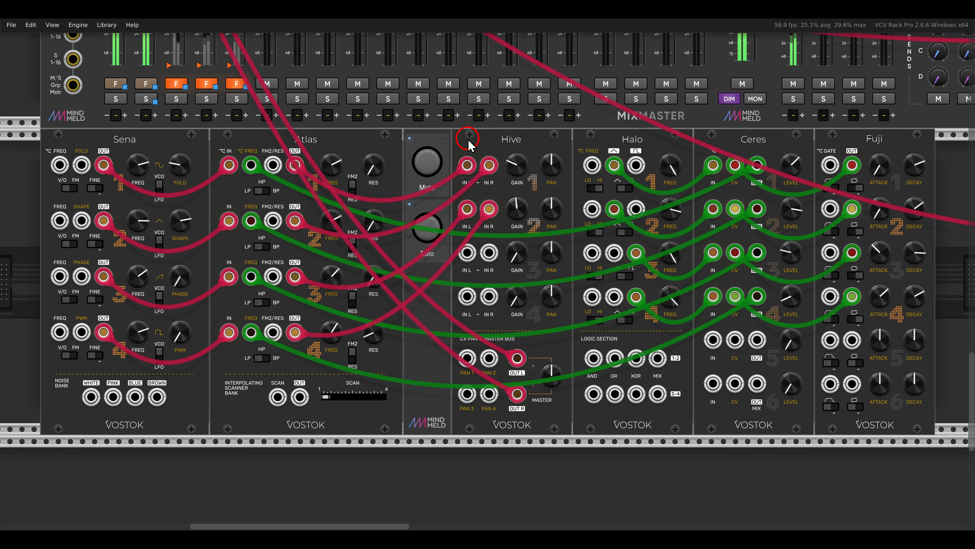
Unmute the patch where Halo and the ADDR-SEQ sequencer drive the resonator into the Tap Dancer delay
{"action": "scroll", "coordinate": [468, 142], "scroll_direction": "up", "scroll_amount": 5}
{"action": "scroll", "coordinate": [468, 142], "scroll_direction": "right", "scroll_amount": 8}
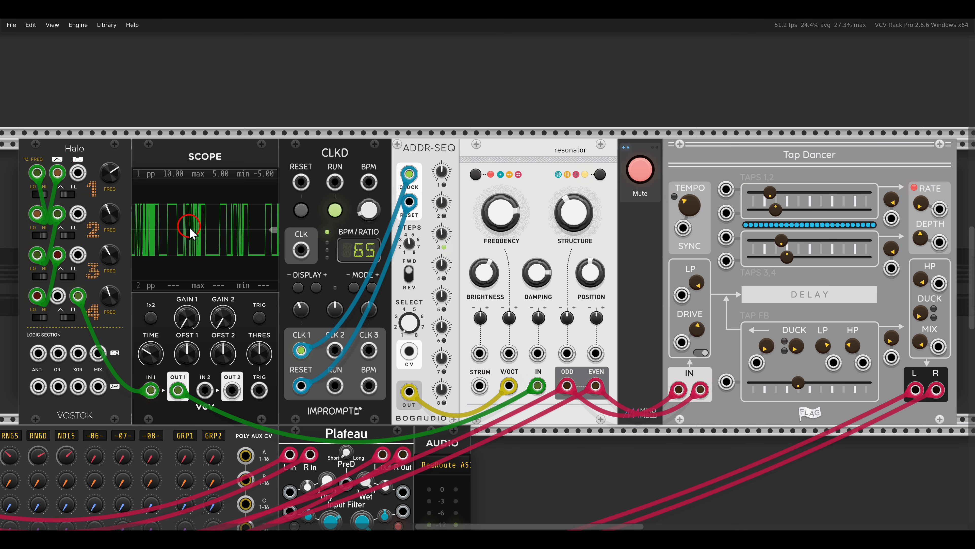
{"action": "left_click", "coordinate": [640, 170]}
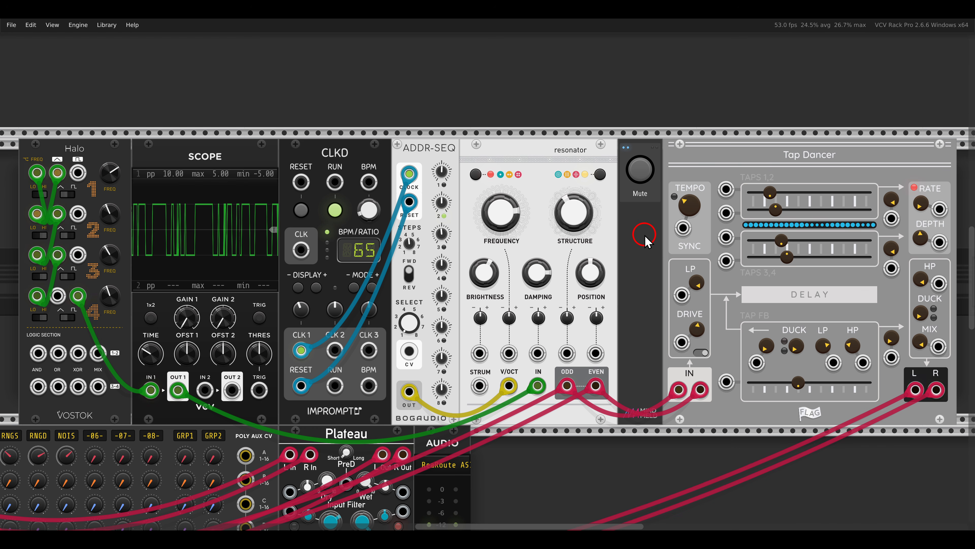
Unmute the patch that sends cross-modulated Halo oscillators through two Atlas filters
{"action": "key", "text": "shift+1"}
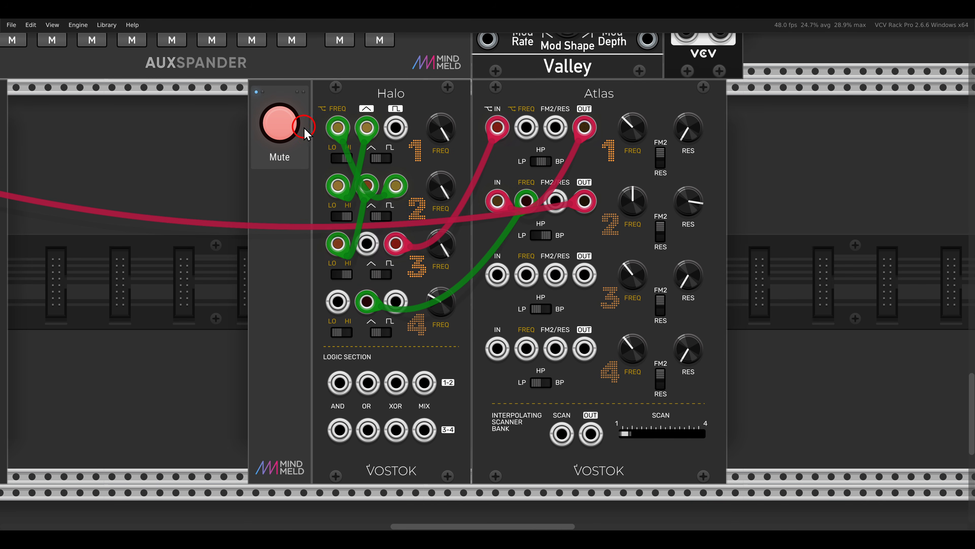
{"action": "left_click", "coordinate": [279, 123]}
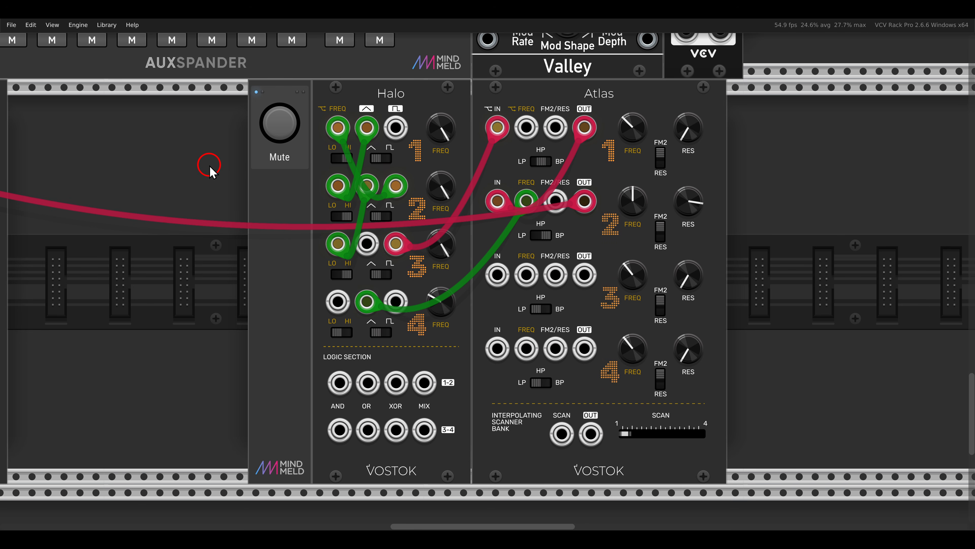
Examine the AND, OR, XOR and MIX outputs for channels 1-2 and 3-4 in Halo's logic section
{"action": "scroll", "coordinate": [210, 165], "scroll_direction": "down", "scroll_amount": 3}
{"action": "key", "text": "F4"}
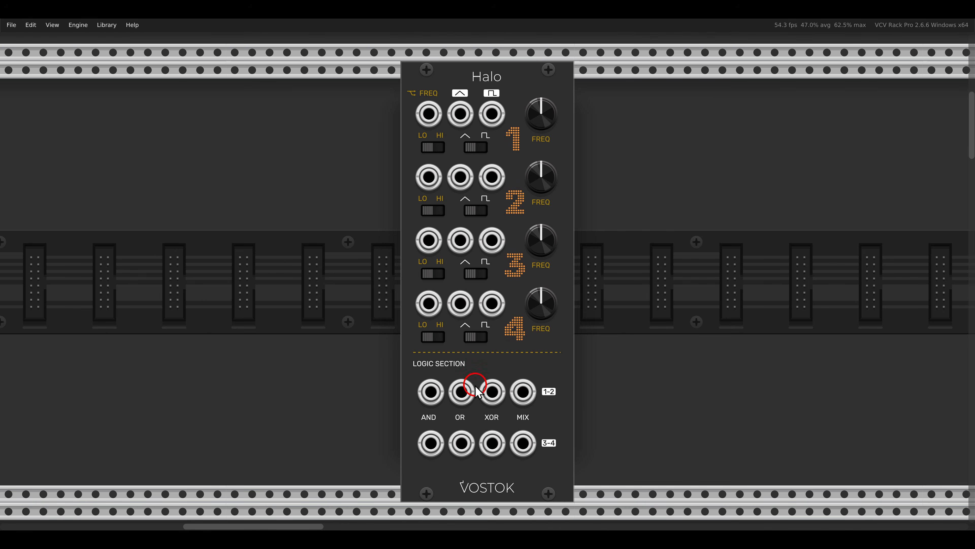
{"action": "left_click_drag", "start_coordinate": [420, 386], "coordinate": [604, 463]}
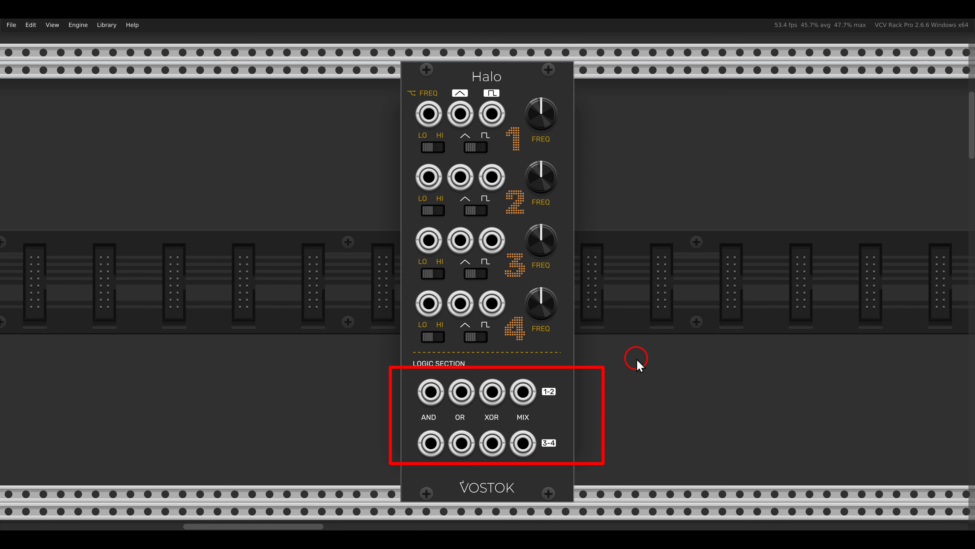
{"action": "key", "text": "Escape"}
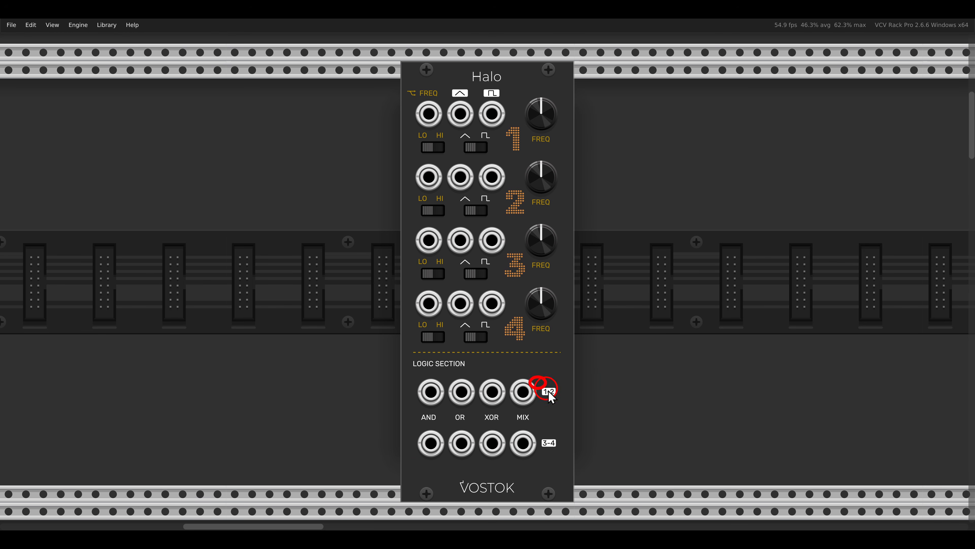
{"action": "left_click_drag", "start_coordinate": [550, 395], "coordinate": [577, 410]}
{"action": "key", "text": "Escape"}
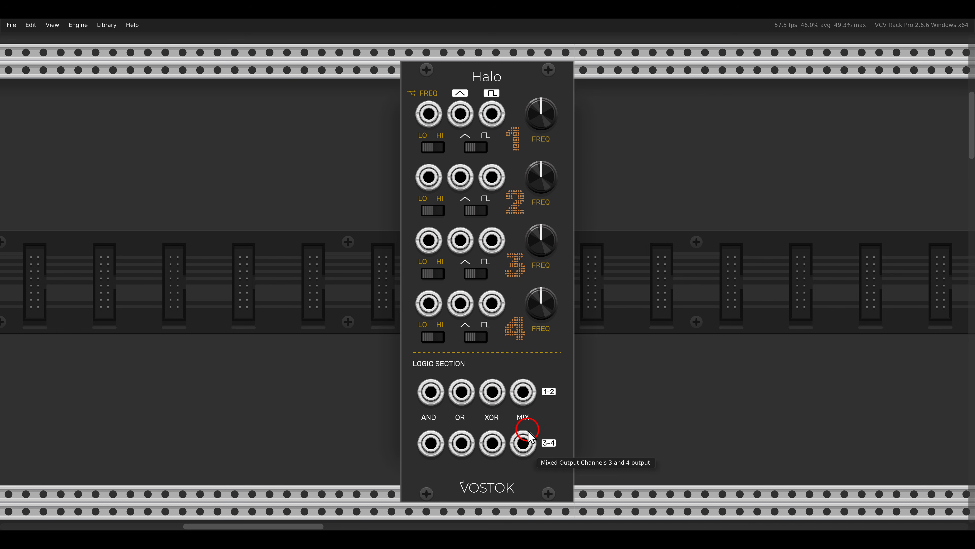
{"action": "left_click_drag", "start_coordinate": [529, 431], "coordinate": [576, 459]}
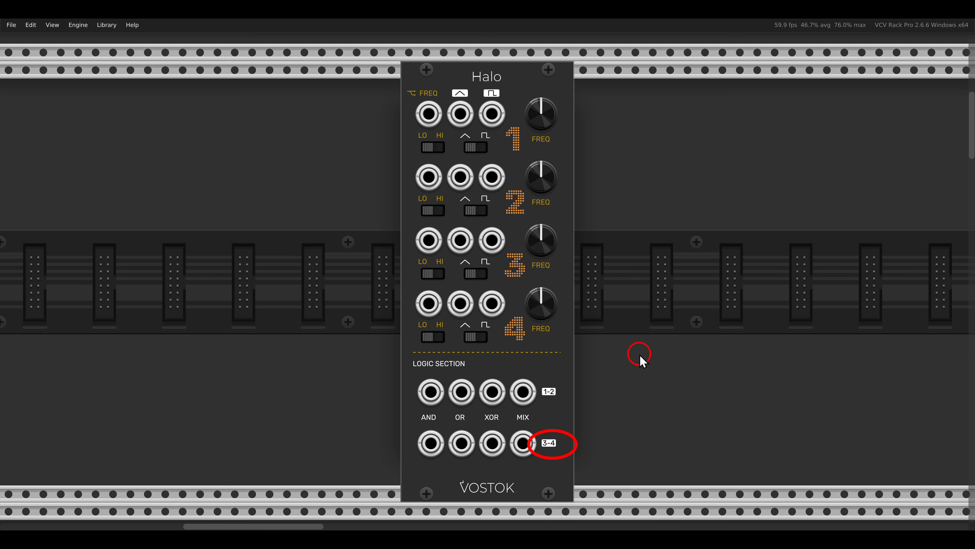
Toggle Halo's logic waveforms 4 and 3 to square and back to triangle, and set logic waveform 2 to square
{"action": "left_click", "coordinate": [482, 338]}
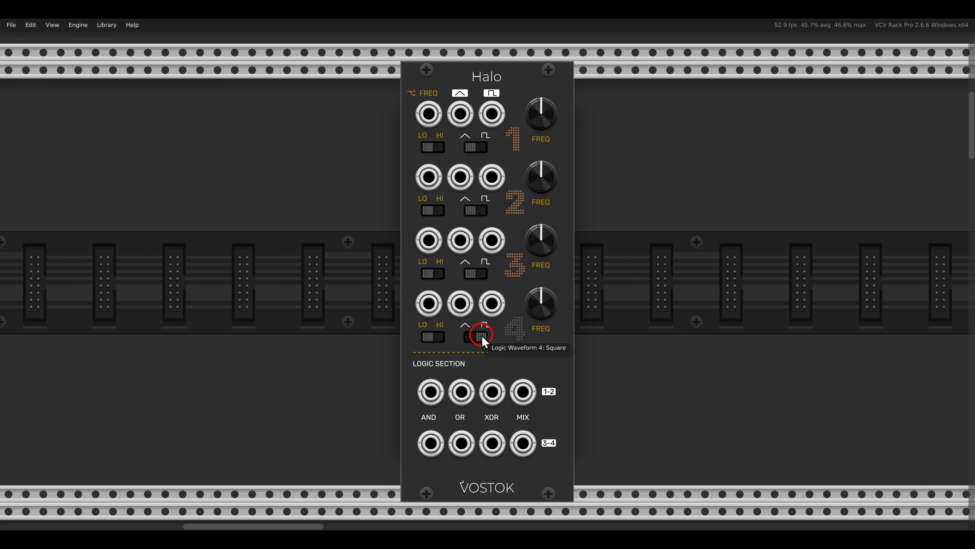
{"action": "left_click", "coordinate": [483, 336]}
{"action": "left_click", "coordinate": [481, 275]}
{"action": "left_click", "coordinate": [476, 211]}
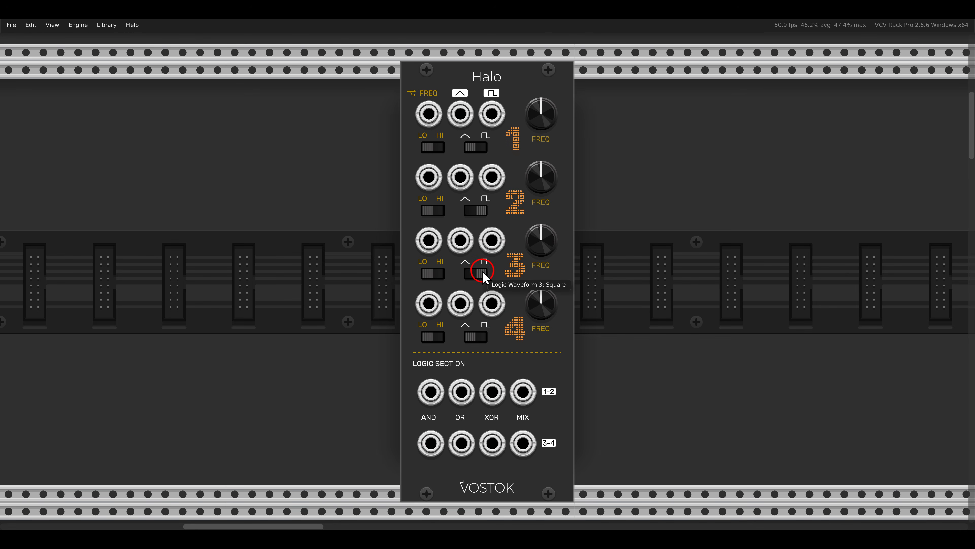
{"action": "left_click", "coordinate": [482, 274]}
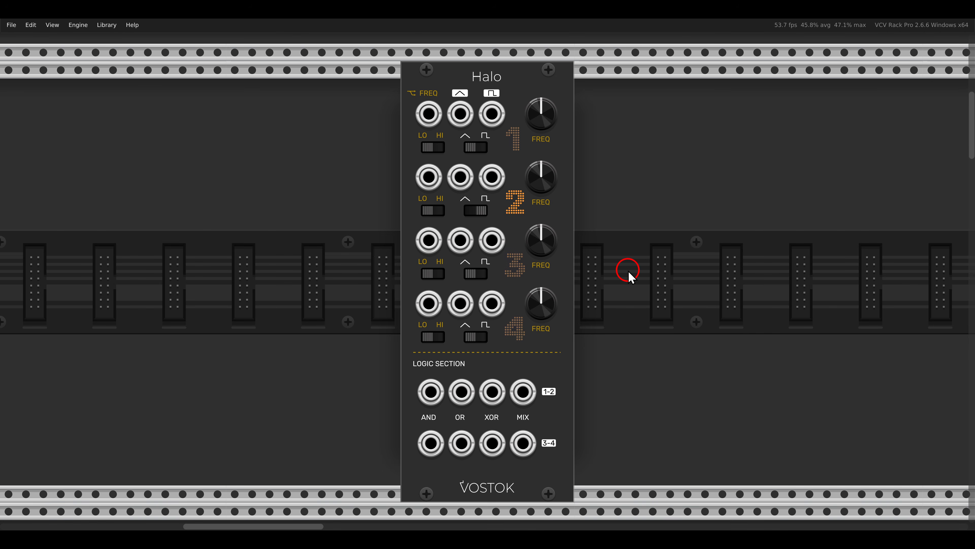
Unmute the patch that mixes Sena's four oscillators through Trace into the Atlas filter
{"action": "scroll", "coordinate": [627, 270], "scroll_direction": "down", "scroll_amount": 10}
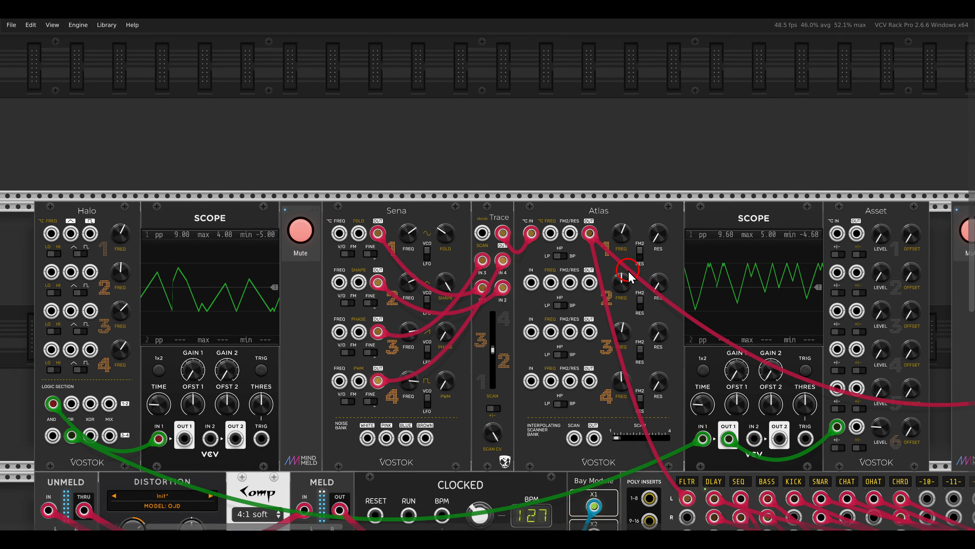
{"action": "scroll", "coordinate": [628, 271], "scroll_direction": "down", "scroll_amount": 5}
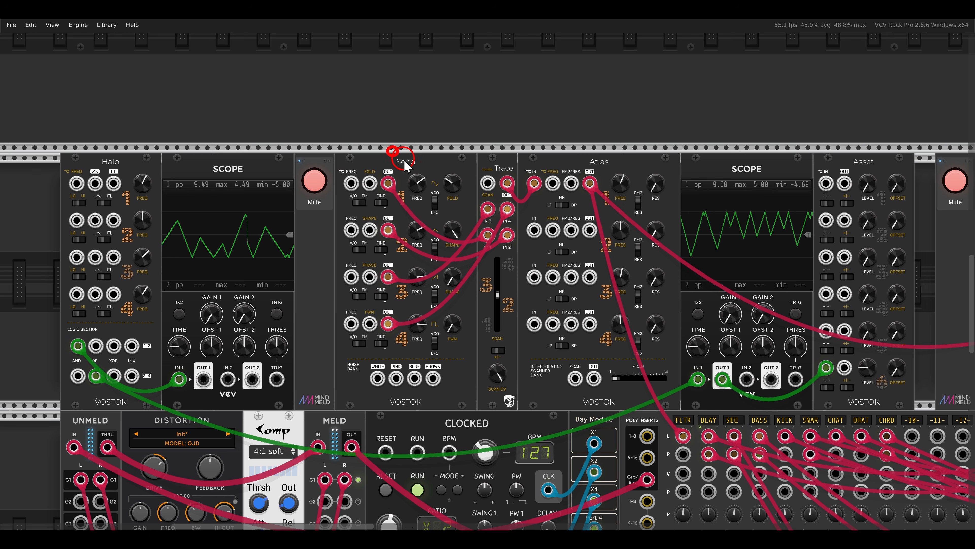
{"action": "left_click_drag", "start_coordinate": [404, 160], "coordinate": [430, 188]}
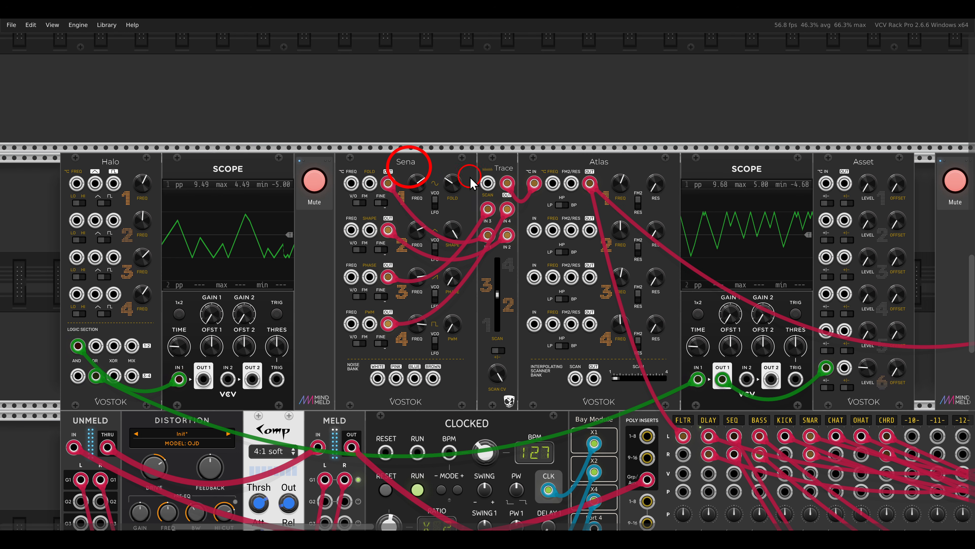
{"action": "left_click_drag", "start_coordinate": [474, 155], "coordinate": [517, 179]}
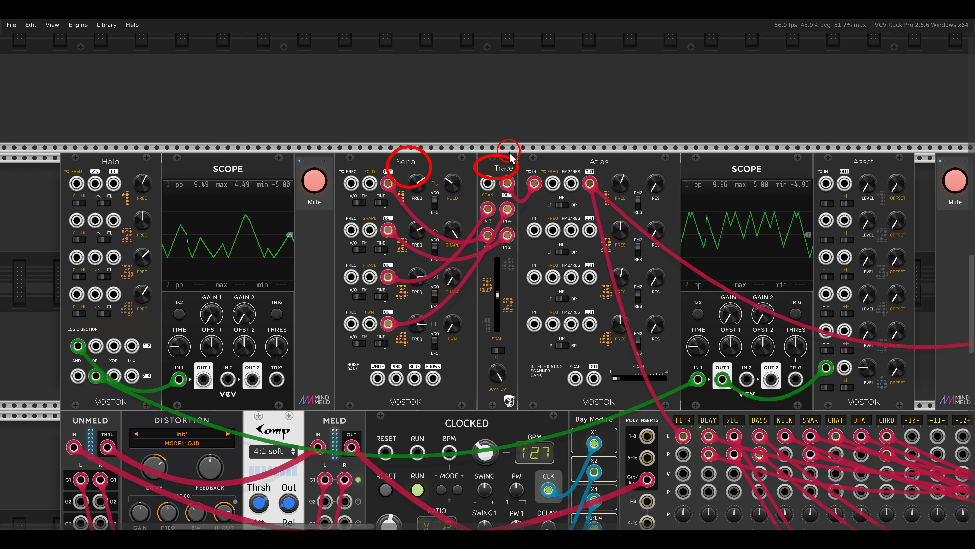
{"action": "left_click_drag", "start_coordinate": [560, 148], "coordinate": [618, 173]}
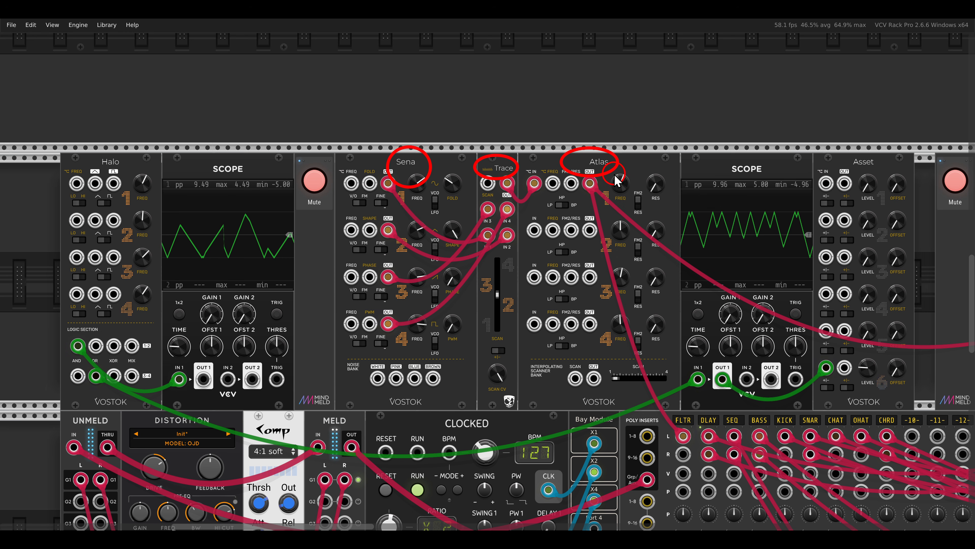
{"action": "key", "text": "Escape"}
{"action": "left_click", "coordinate": [314, 181]}
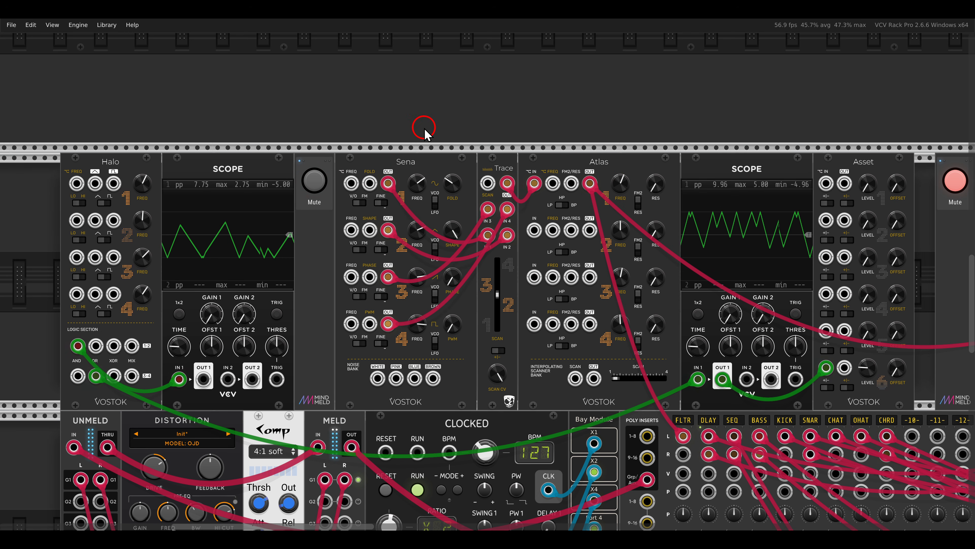
Patch the channel 1 output of the scope beside Halo into Trace's SCAN input
{"action": "mouse_move", "coordinate": [497, 295]}
{"action": "left_mouse_down"}
{"action": "mouse_move", "coordinate": [498, 355]}
{"action": "mouse_move", "coordinate": [501, 262]}
{"action": "mouse_move", "coordinate": [498, 295]}
{"action": "left_mouse_up"}
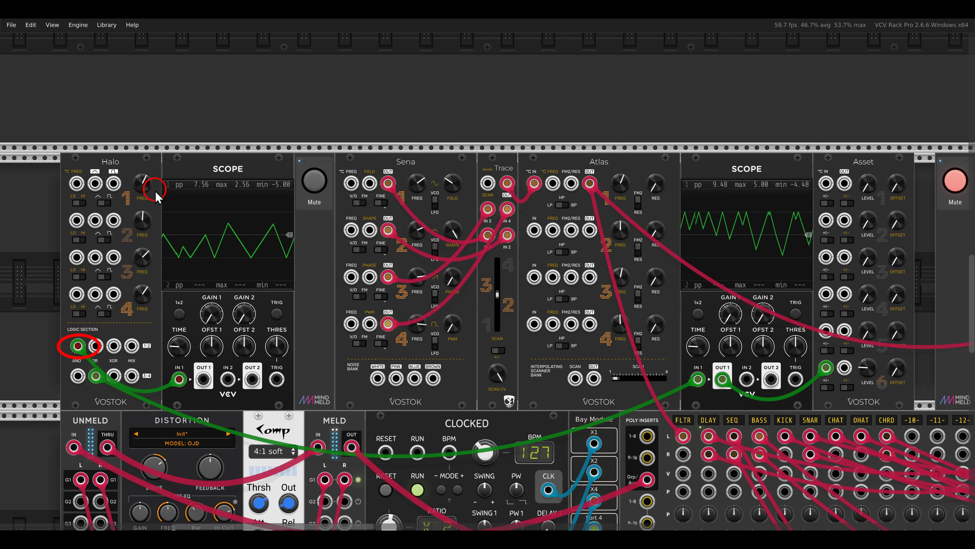
{"action": "left_click_drag", "start_coordinate": [291, 295], "coordinate": [300, 292]}
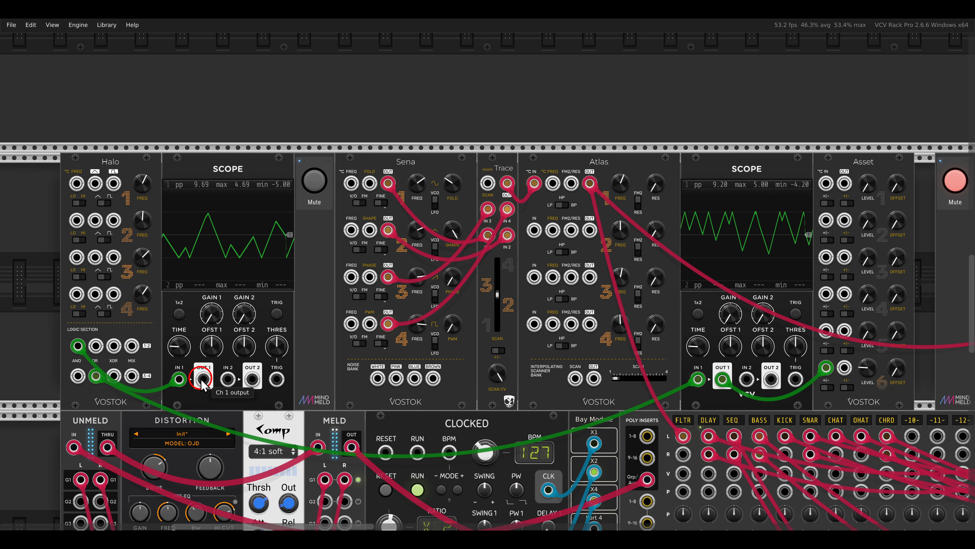
{"action": "mouse_move", "coordinate": [203, 379]}
{"action": "left_mouse_down"}
{"action": "mouse_move", "coordinate": [263, 355]}
{"action": "mouse_move", "coordinate": [488, 184]}
{"action": "left_mouse_up"}
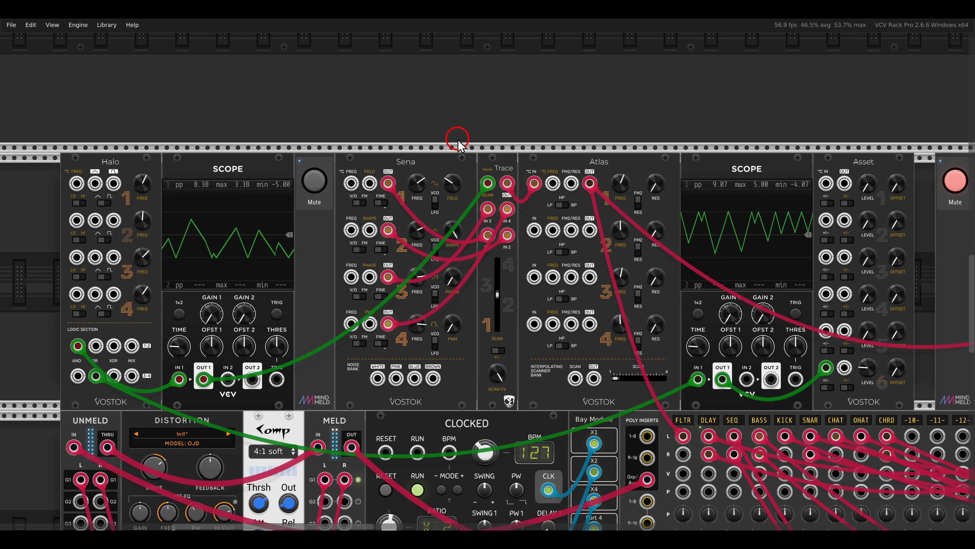
Patch the output of Asset channel 6 into the FREQ input of Atlas filter 1
{"action": "left_click_drag", "start_coordinate": [75, 357], "coordinate": [119, 388]}
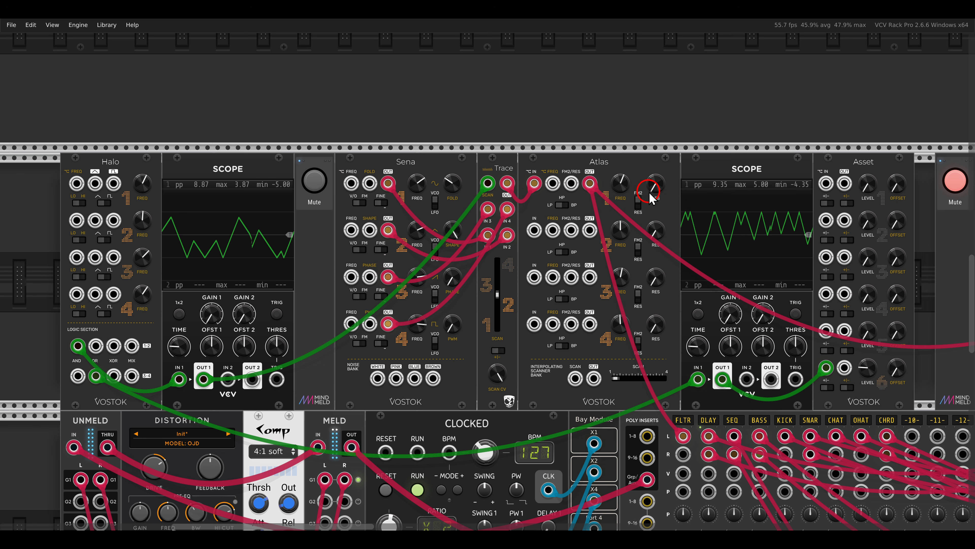
{"action": "left_click_drag", "start_coordinate": [650, 192], "coordinate": [813, 289]}
{"action": "left_click_drag", "start_coordinate": [844, 368], "coordinate": [553, 184]}
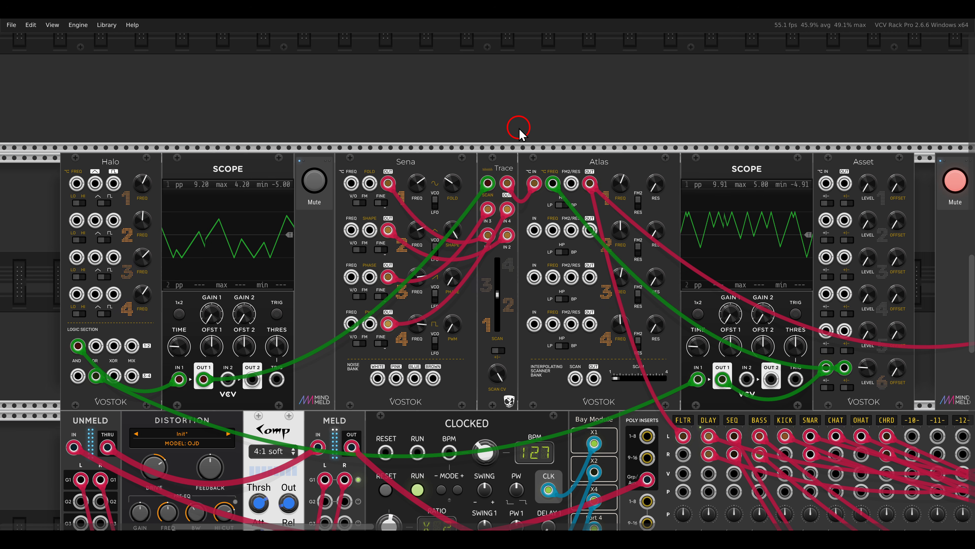
Unmute the echo delay patch whose four tap times are modulated by Halo
{"action": "key", "text": "shift+2"}
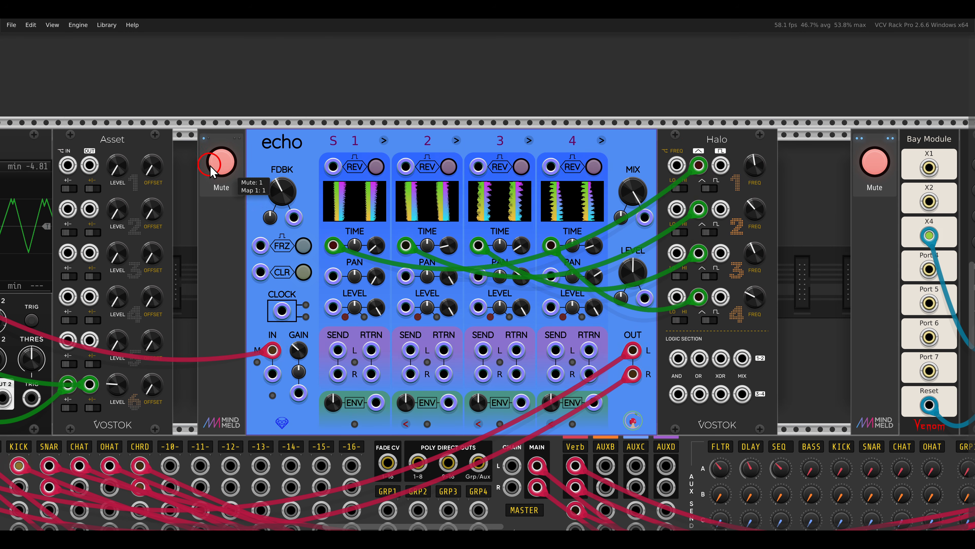
{"action": "left_click", "coordinate": [222, 161]}
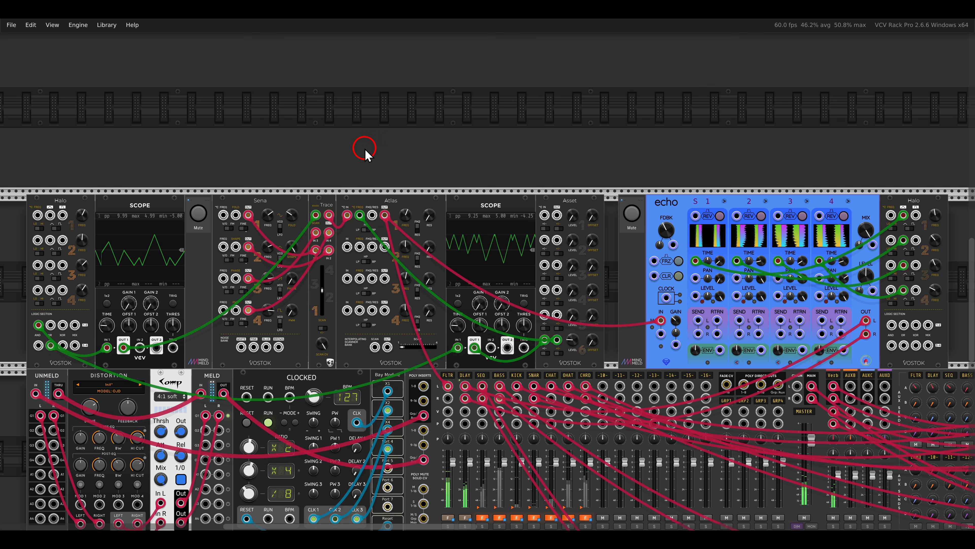
Unmute the sQuant4 patch in which Halo's logic outputs drive Sena and the Atlas filters into echo
{"action": "key", "text": "shift+1"}
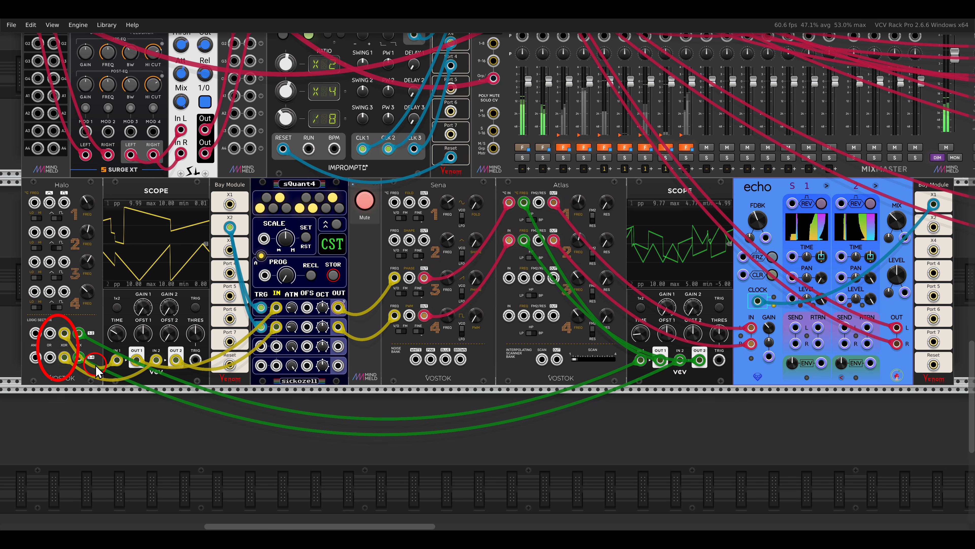
{"action": "left_click", "coordinate": [365, 201]}
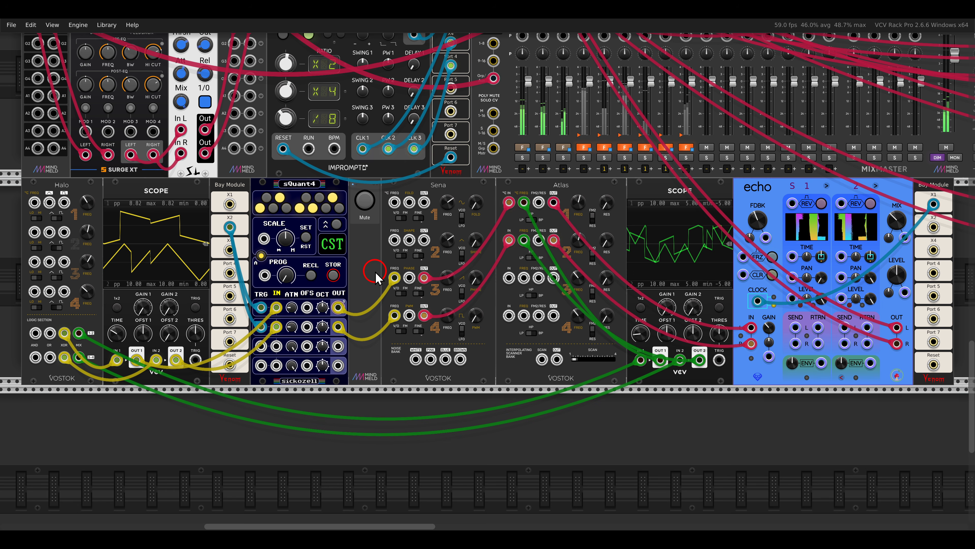
{"action": "left_click_drag", "start_coordinate": [46, 323], "coordinate": [76, 371]}
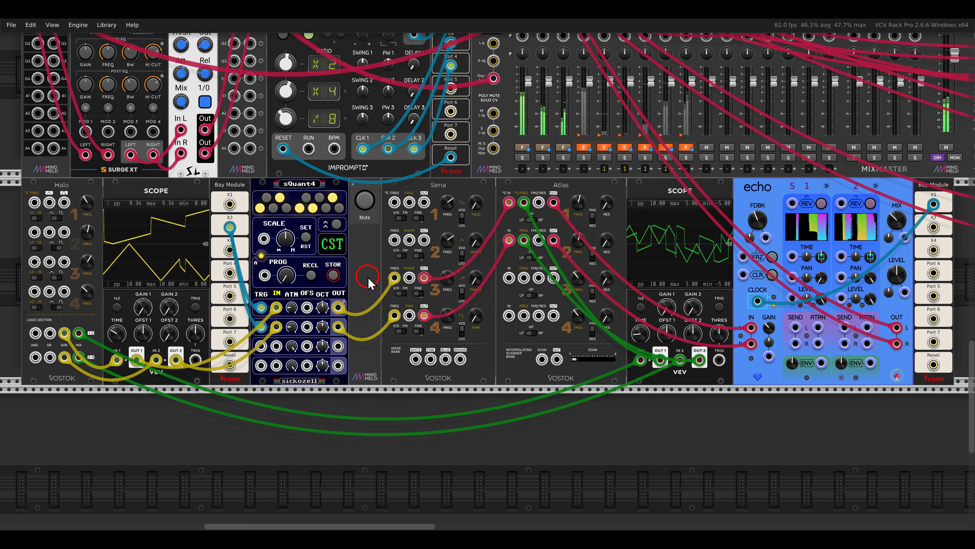
{"action": "left_click_drag", "start_coordinate": [505, 182], "coordinate": [562, 270]}
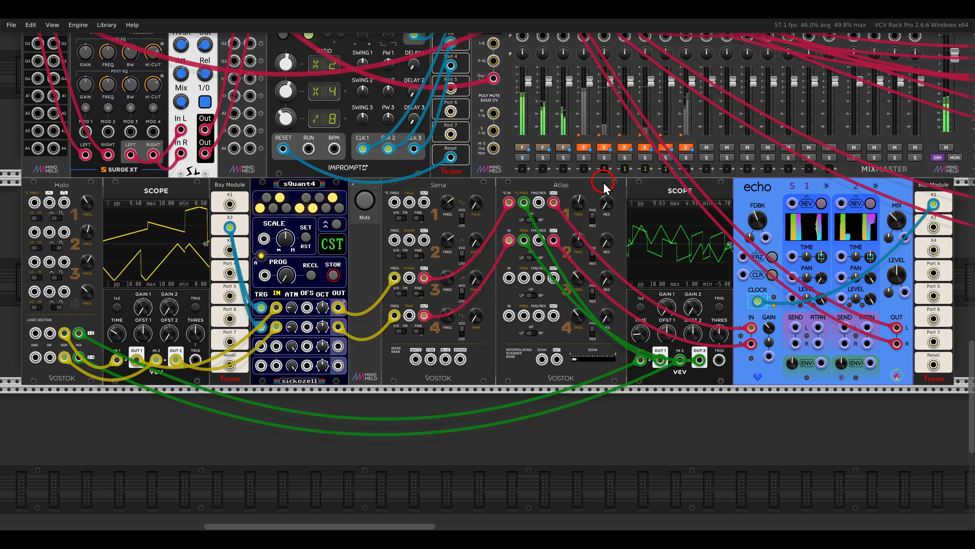
Unmute the patch in which Halo's logic section cross-modulates channels 3 and 4 and feeds Atlas filters 1 and 2
{"action": "scroll", "coordinate": [603, 181], "scroll_direction": "up", "scroll_amount": 1}
{"action": "scroll", "coordinate": [604, 189], "scroll_direction": "up", "scroll_amount": 4}
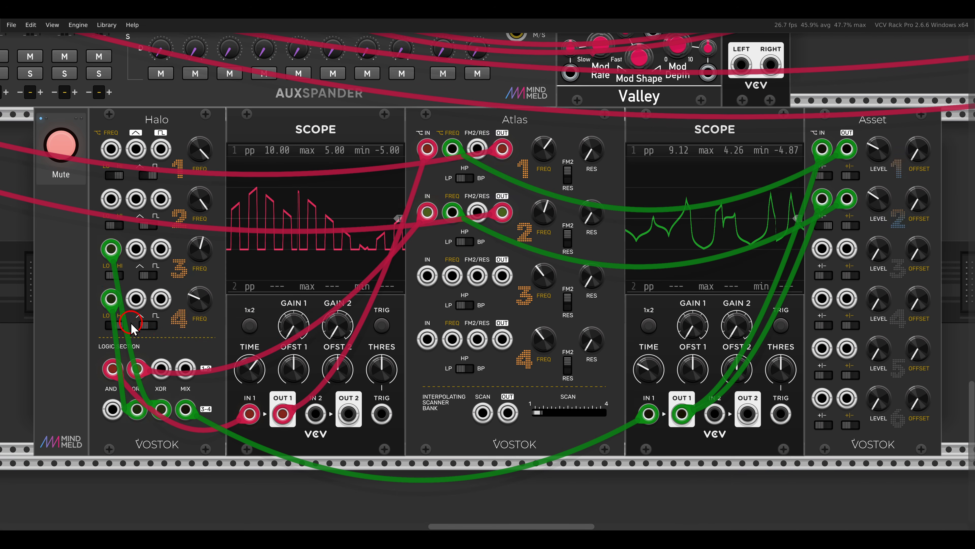
{"action": "left_click_drag", "start_coordinate": [85, 283], "coordinate": [183, 342]}
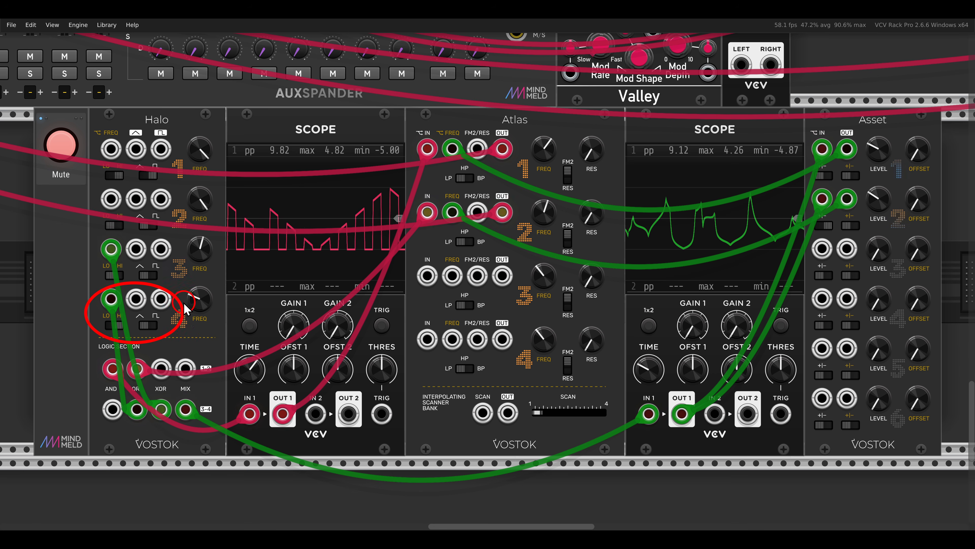
{"action": "left_click", "coordinate": [82, 225]}
{"action": "left_click_drag", "start_coordinate": [82, 225], "coordinate": [176, 278]}
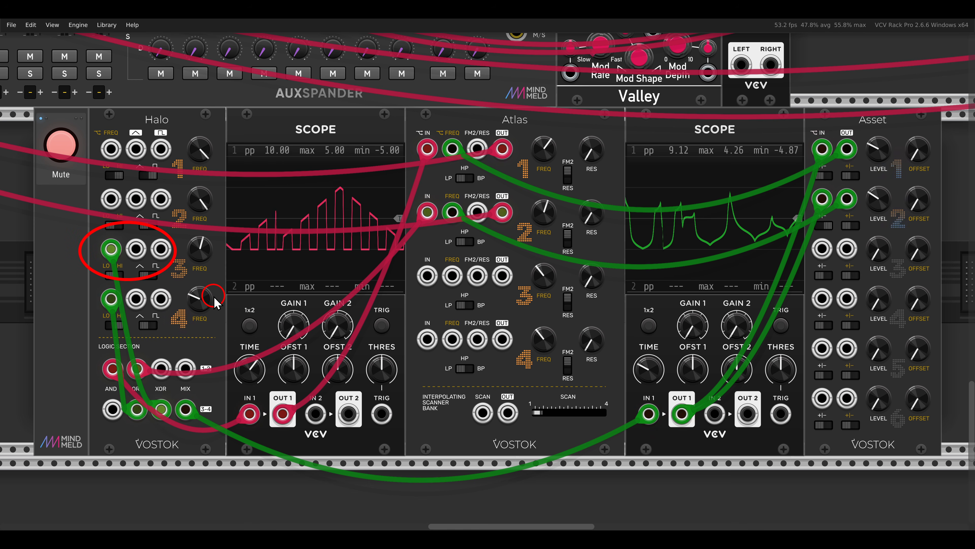
{"action": "left_click", "coordinate": [154, 346]}
{"action": "left_click_drag", "start_coordinate": [86, 350], "coordinate": [122, 387]}
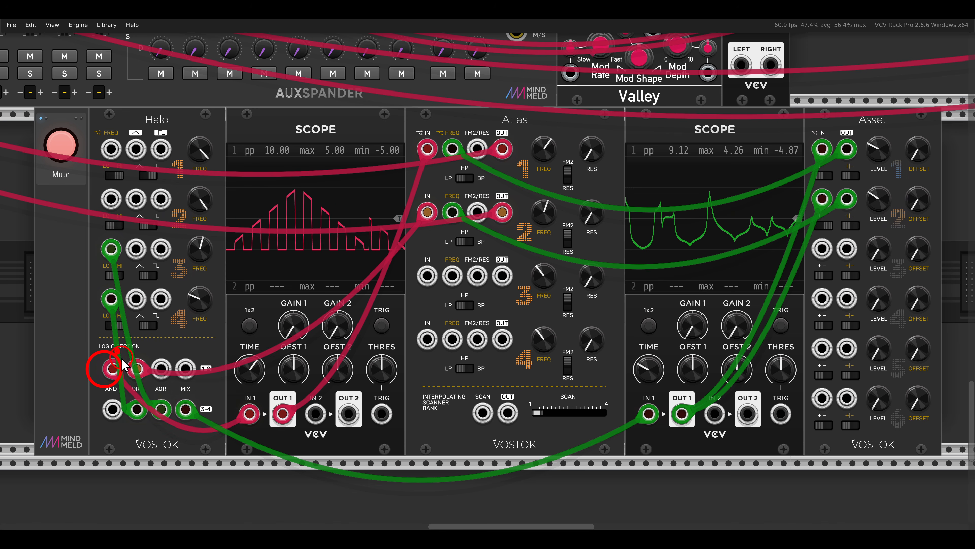
{"action": "left_click_drag", "start_coordinate": [117, 349], "coordinate": [153, 383]}
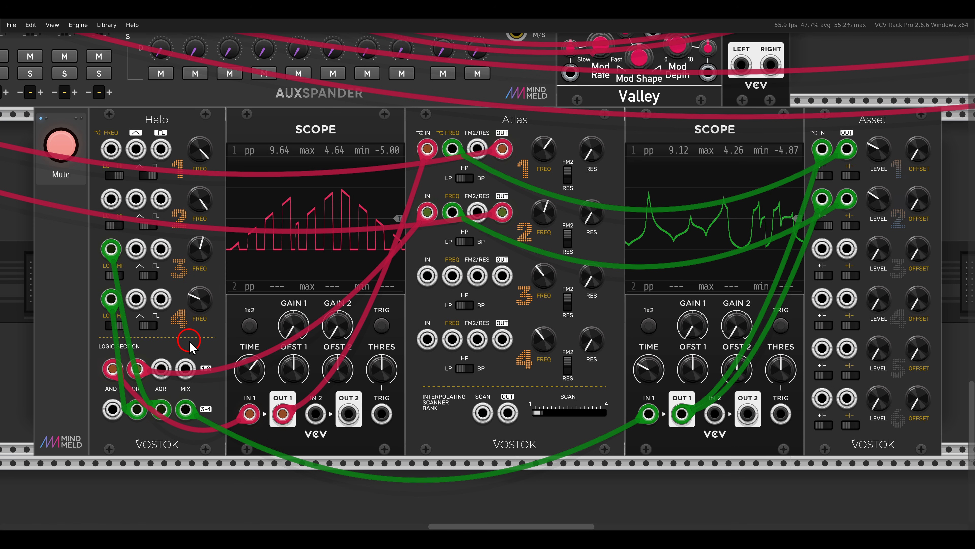
{"action": "left_click", "coordinate": [59, 153]}
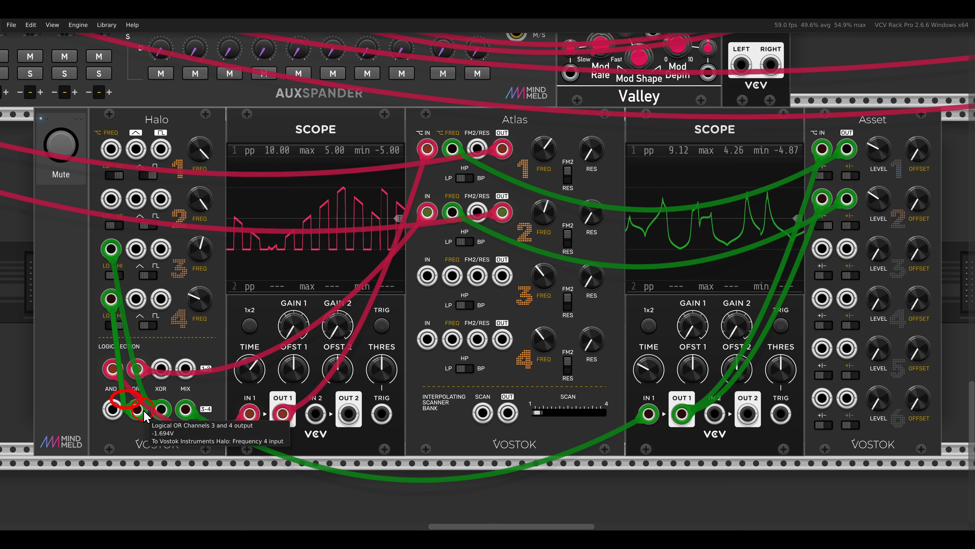
{"action": "left_click_drag", "start_coordinate": [145, 416], "coordinate": [180, 440]}
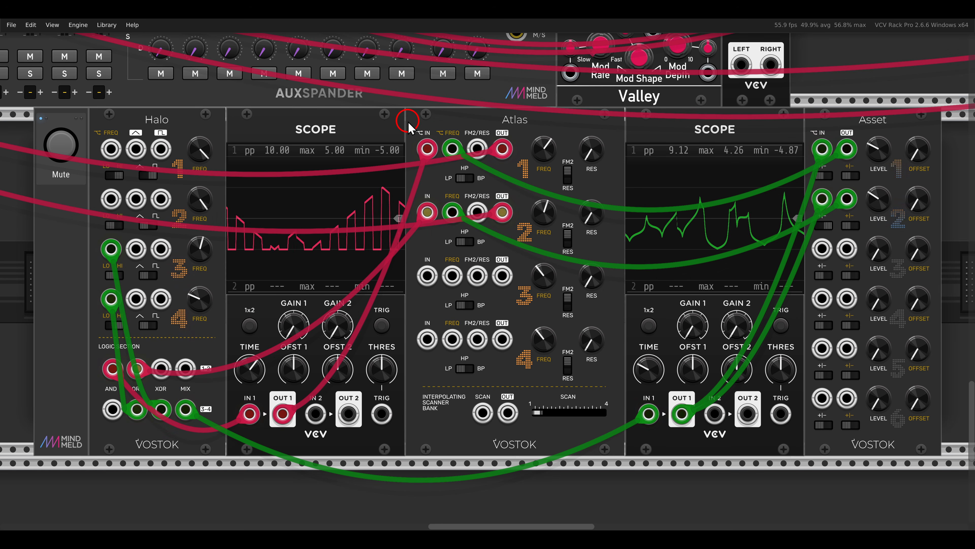
Unmute the drum patch in which GATE-SEQ-64 triggers the kick, snare and hi-hat modules
{"action": "scroll", "coordinate": [409, 127], "scroll_direction": "up", "scroll_amount": 15}
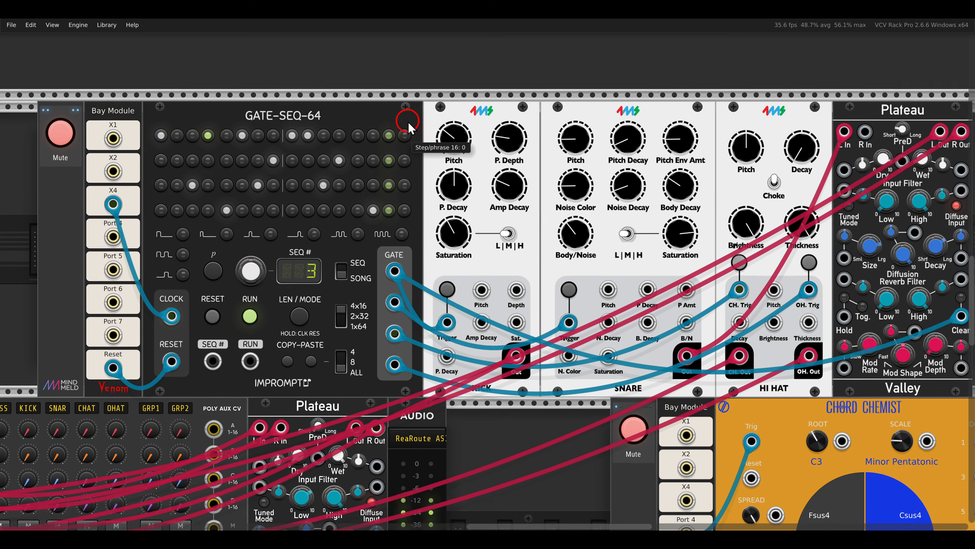
{"action": "scroll", "coordinate": [408, 125], "scroll_direction": "up", "scroll_amount": 2}
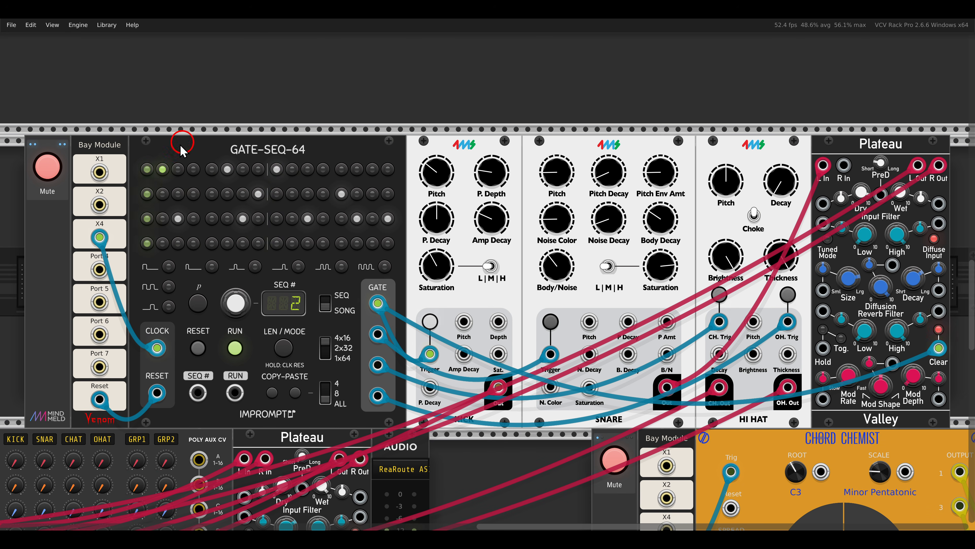
{"action": "left_click", "coordinate": [47, 167]}
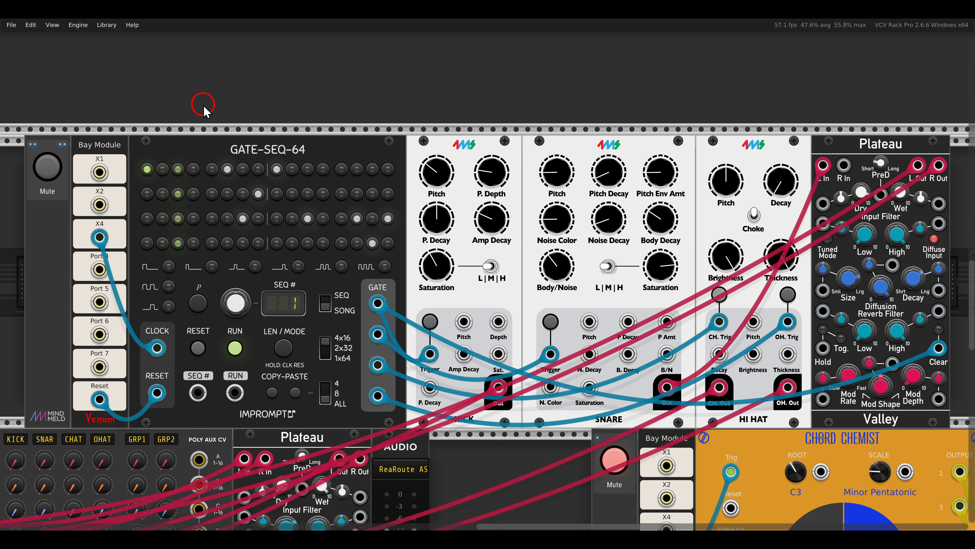
Unmute the Chord Chemist patch that plays Sena through Hive and the Atlas filters modulated by Halo's XOR outputs
{"action": "key", "text": "shift+2"}
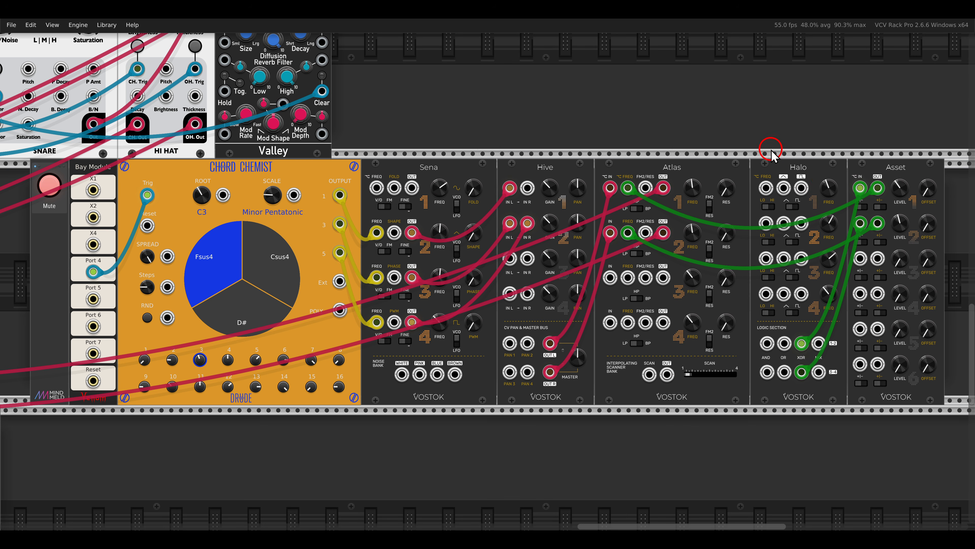
{"action": "left_click", "coordinate": [50, 185]}
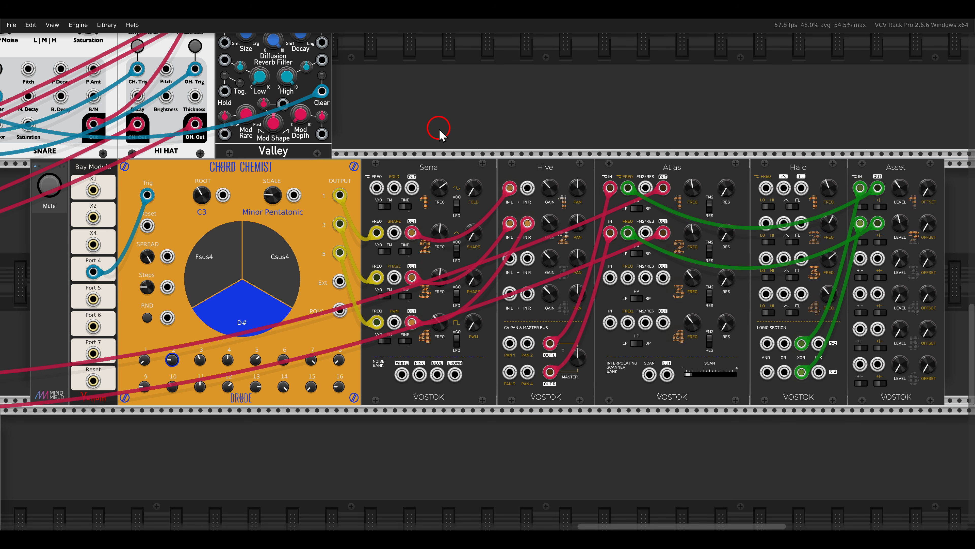
{"action": "scroll", "coordinate": [439, 131], "scroll_direction": "down", "scroll_amount": 5}
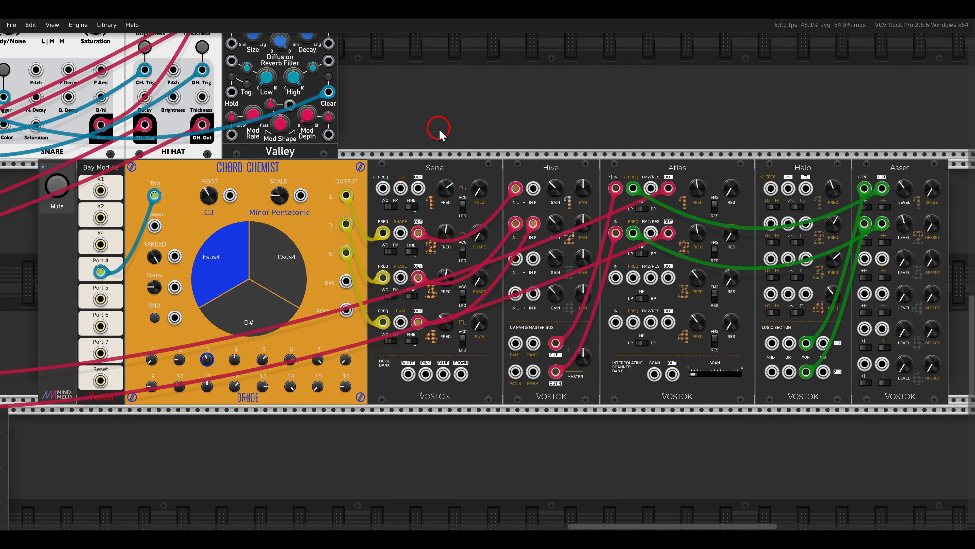
{"action": "scroll", "coordinate": [440, 130], "scroll_direction": "down", "scroll_amount": 6}
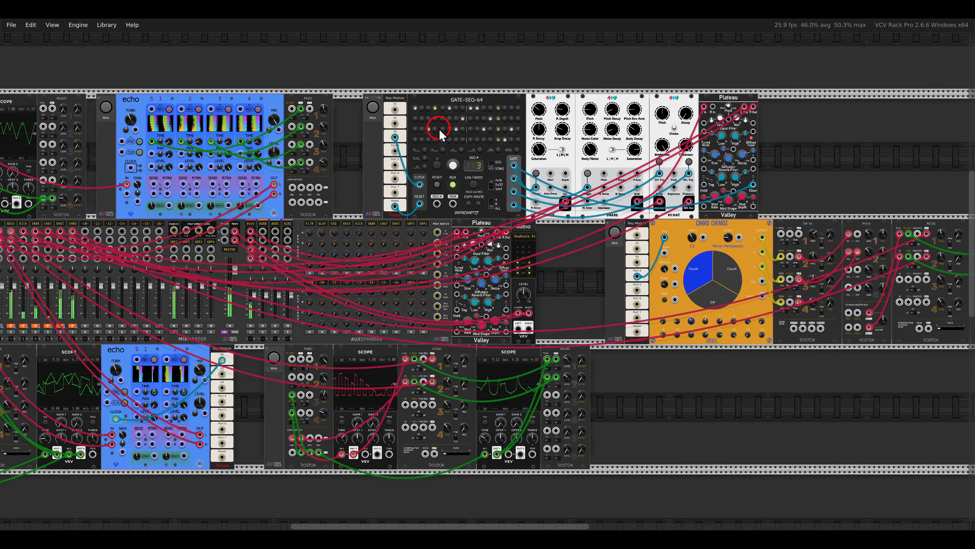